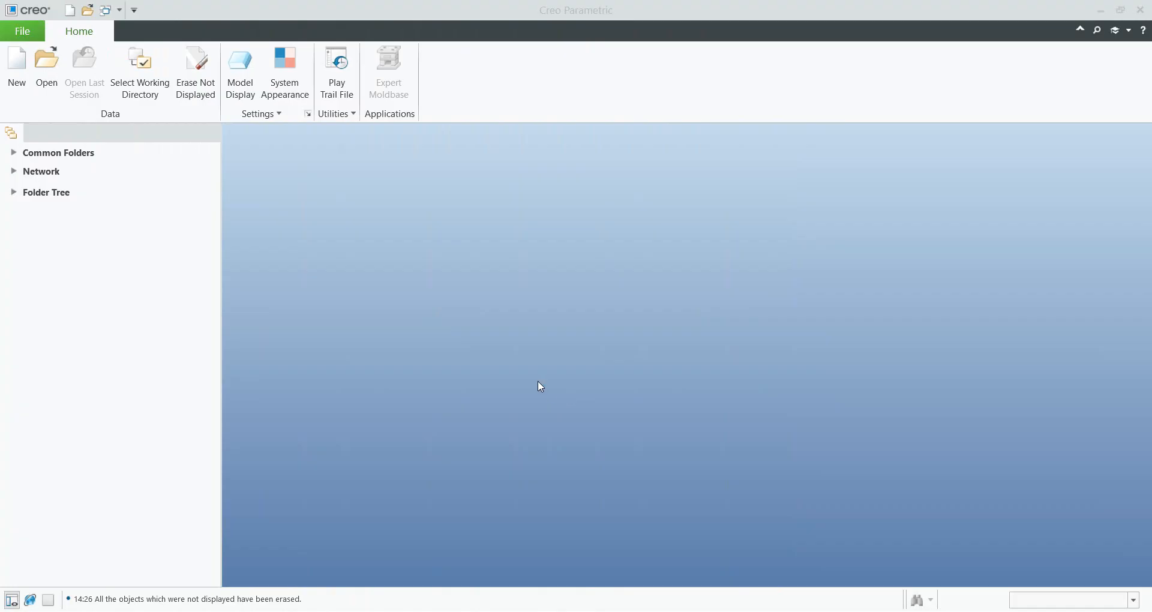
Step: Create a new solid part named keyway using the default template
click(16, 75)
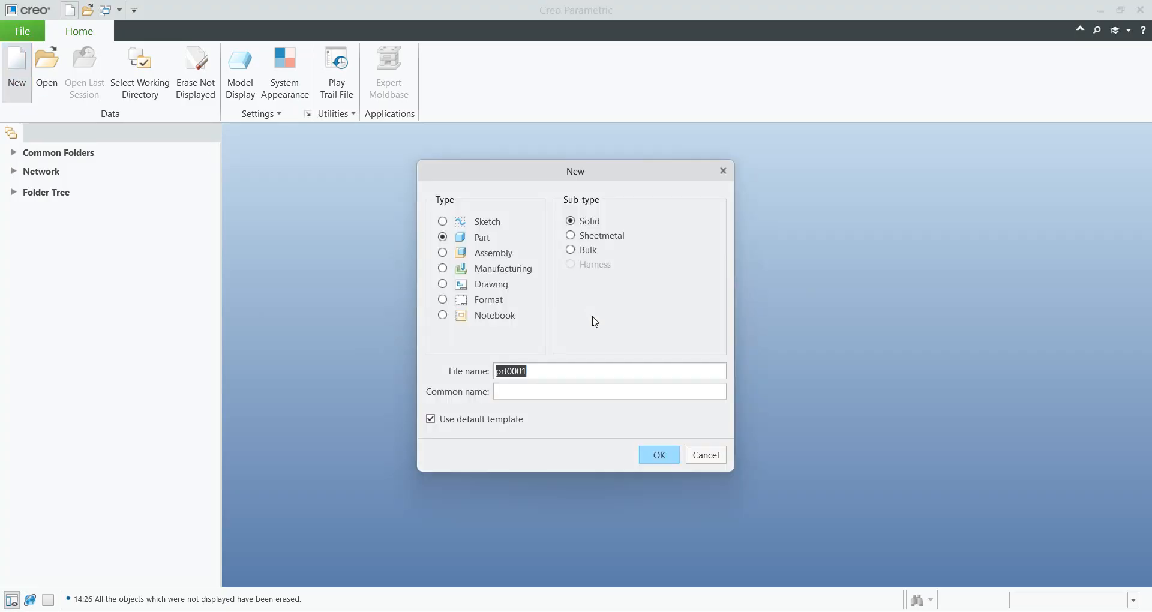
text(keyway)
key(Return)
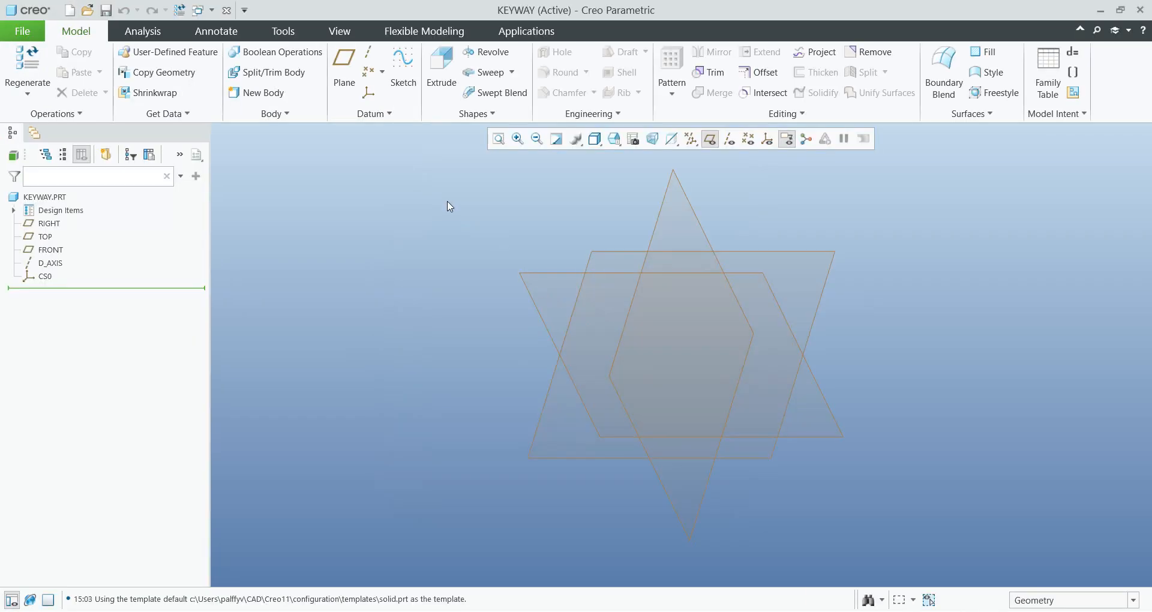
Step: Start an Extrude on the FRONT plane and sketch two concentric circles at the origin, about 489 and 263 in diameter
click(441, 71)
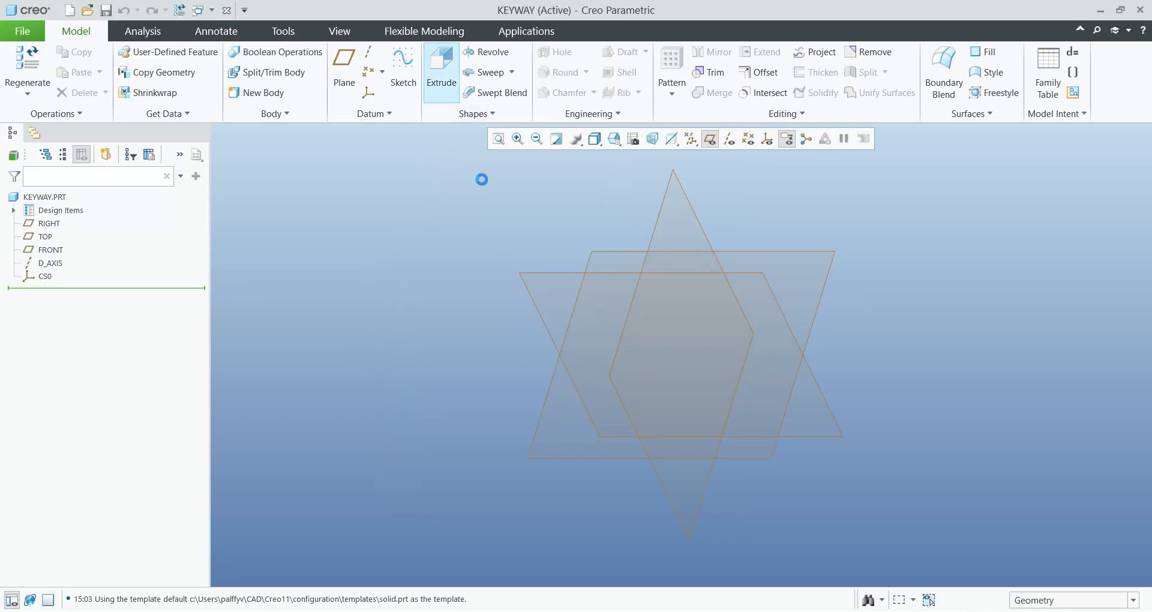
click(560, 273)
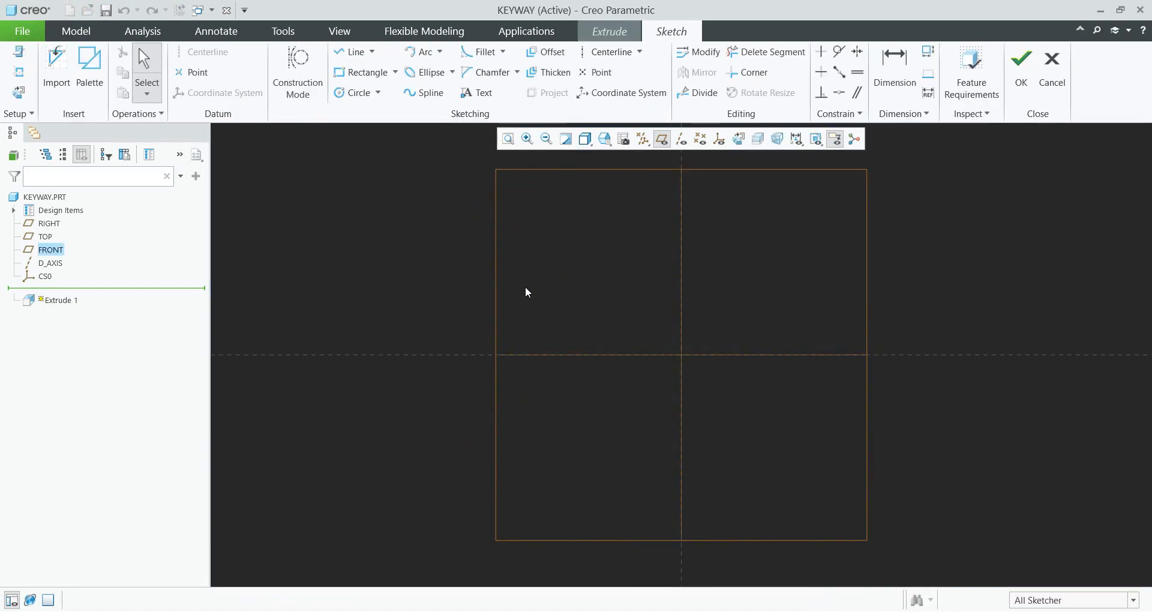
click(358, 93)
click(681, 355)
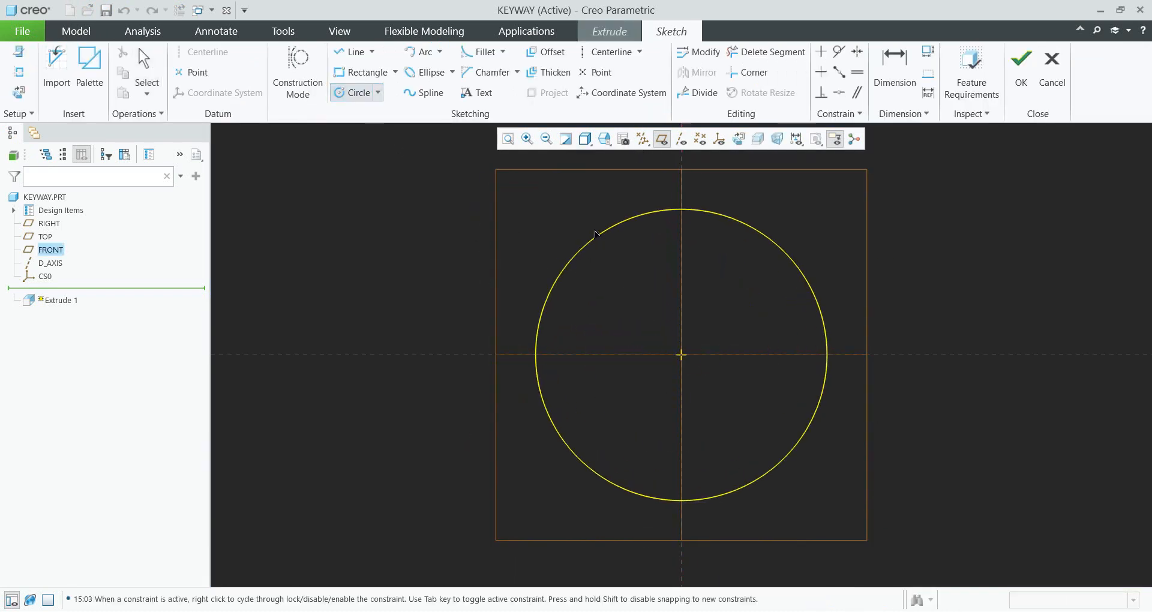
click(579, 209)
click(680, 354)
click(586, 339)
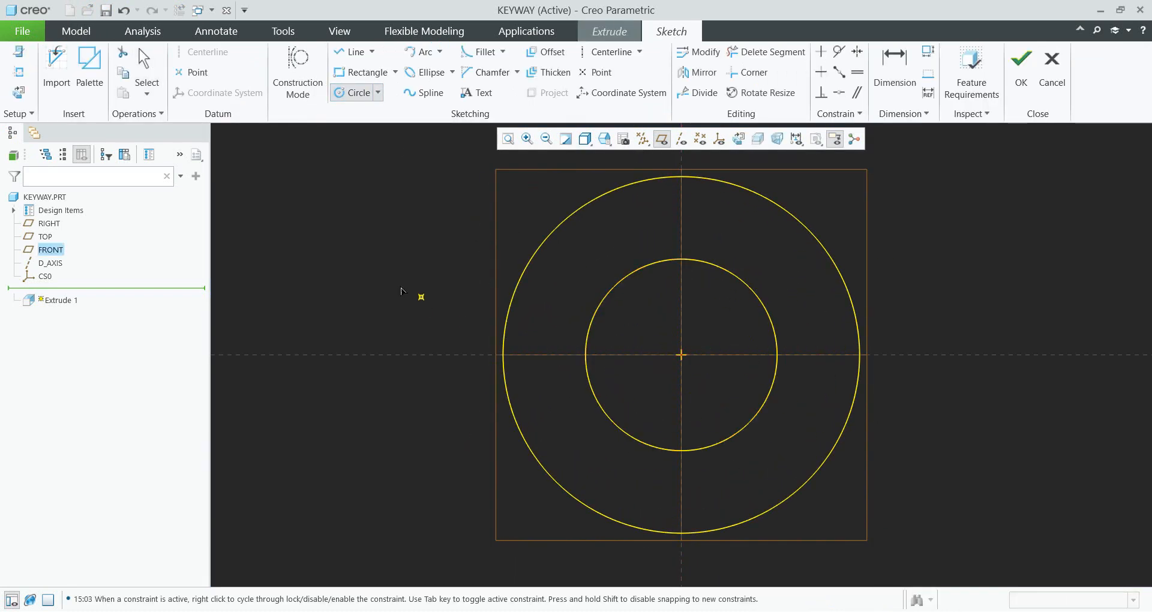
middle_click(420, 293)
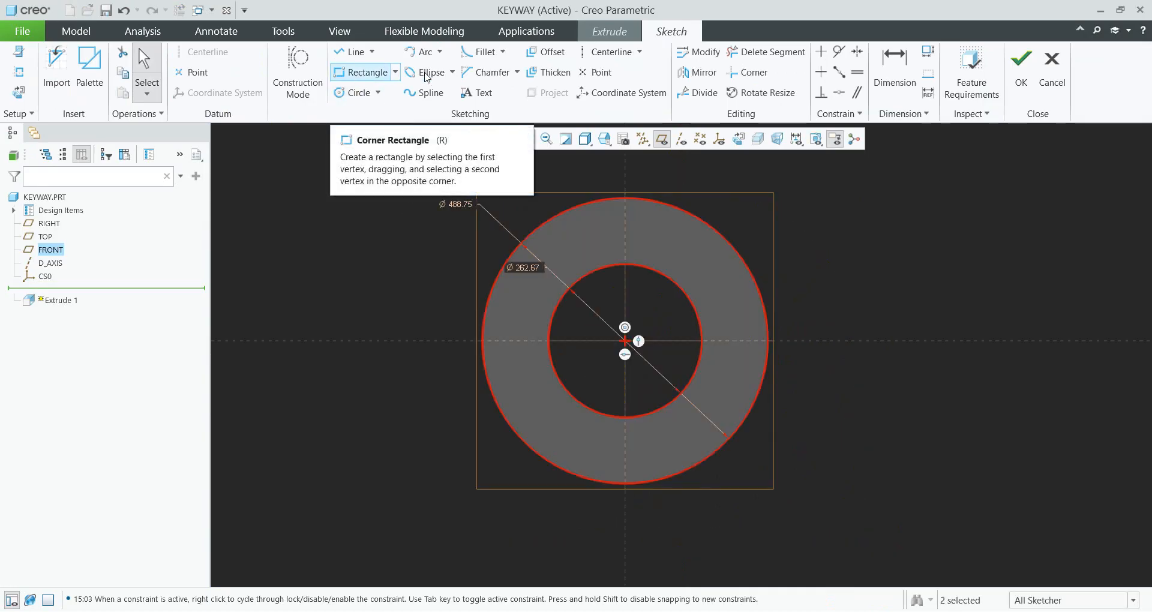
Step: Add a vertical centerline through the center of the circles
click(598, 54)
click(625, 223)
click(624, 341)
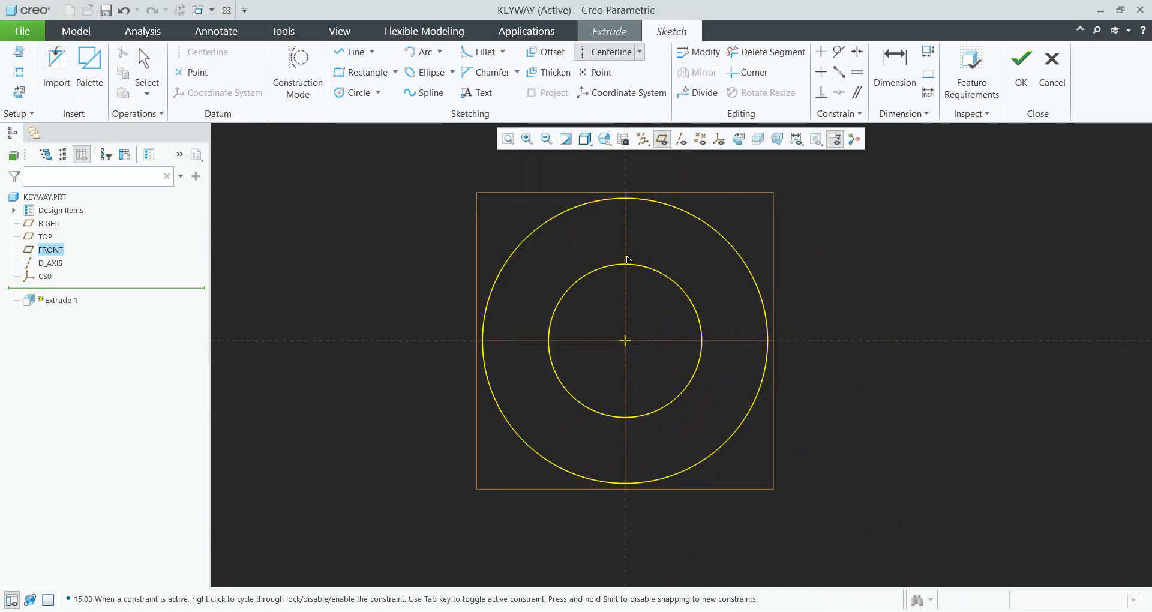
Step: Sketch a rectangle about 78 wide and 24 high, symmetric about the centerline, with its lower corners on the inner circle's upper arc
click(360, 72)
scroll(601, 246, up, 4)
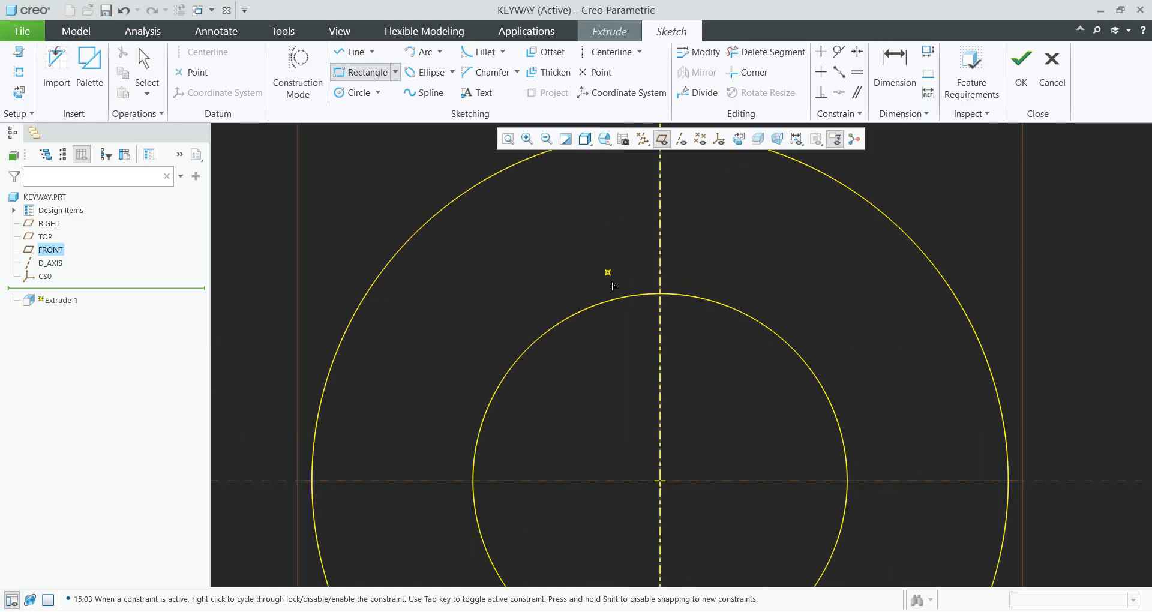
click(604, 267)
click(716, 301)
middle_click(718, 367)
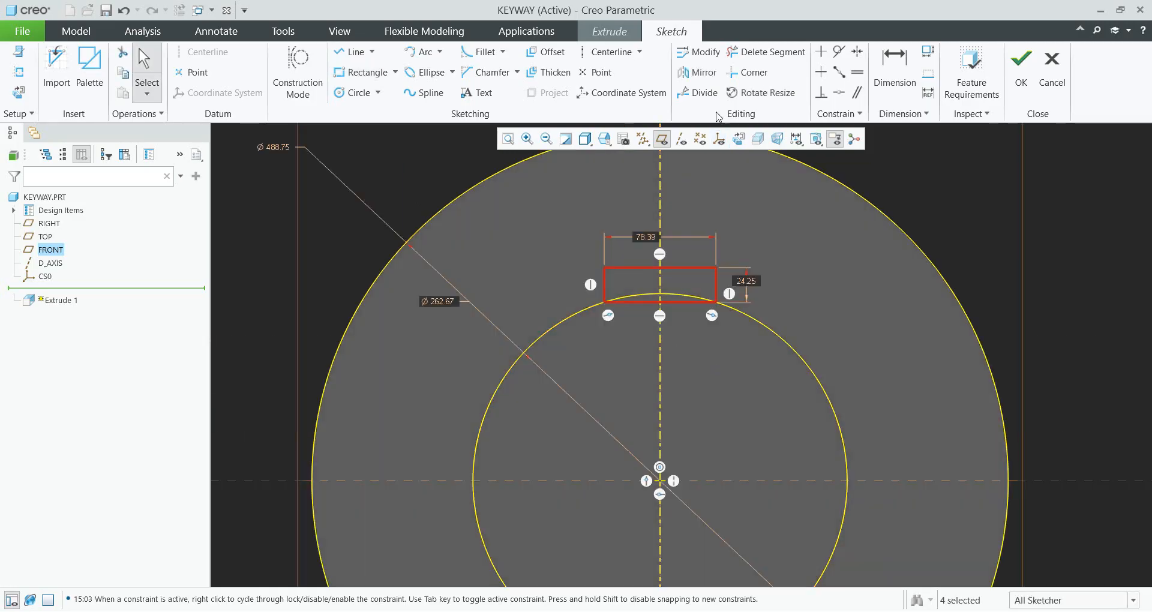
Step: Trim away the inner circle's arc and the rectangle's lower edge inside the keyway so the slot opens into the bore
click(765, 52)
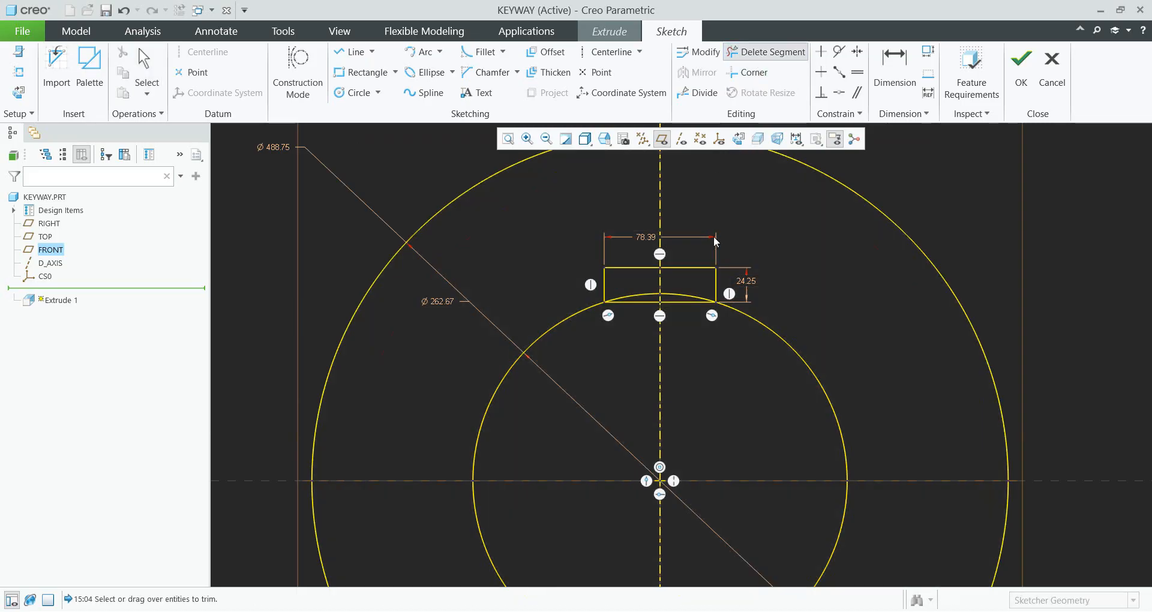
click(696, 293)
click(636, 300)
middle_click(632, 317)
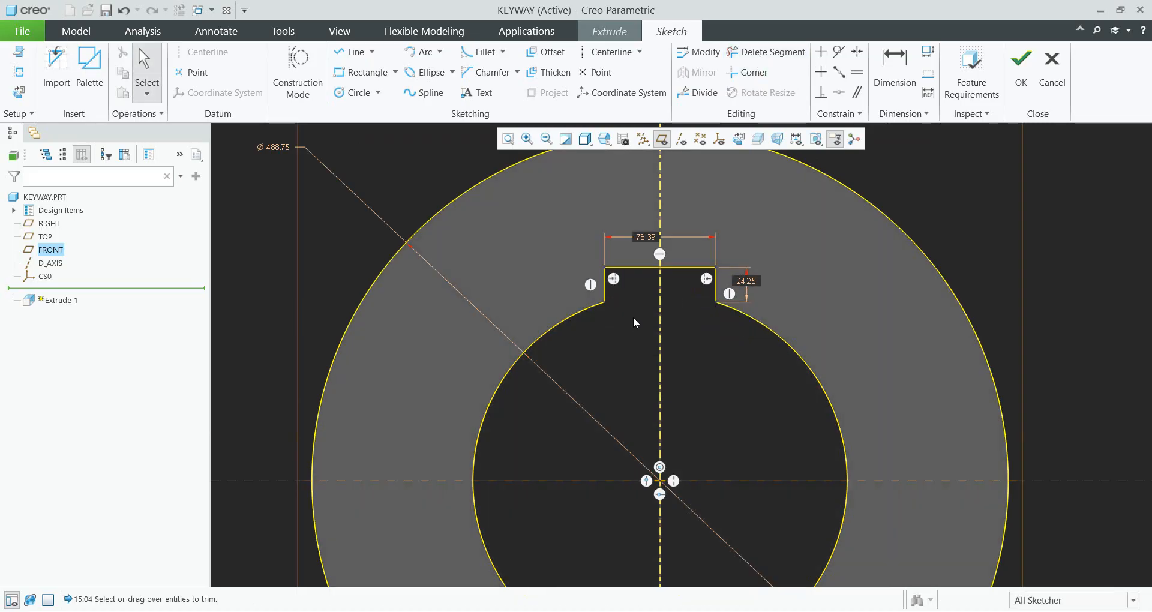
Step: Dimension the trimmed bore circle by its diameter instead of its radius, keeping the current value
scroll(638, 329, down, 1)
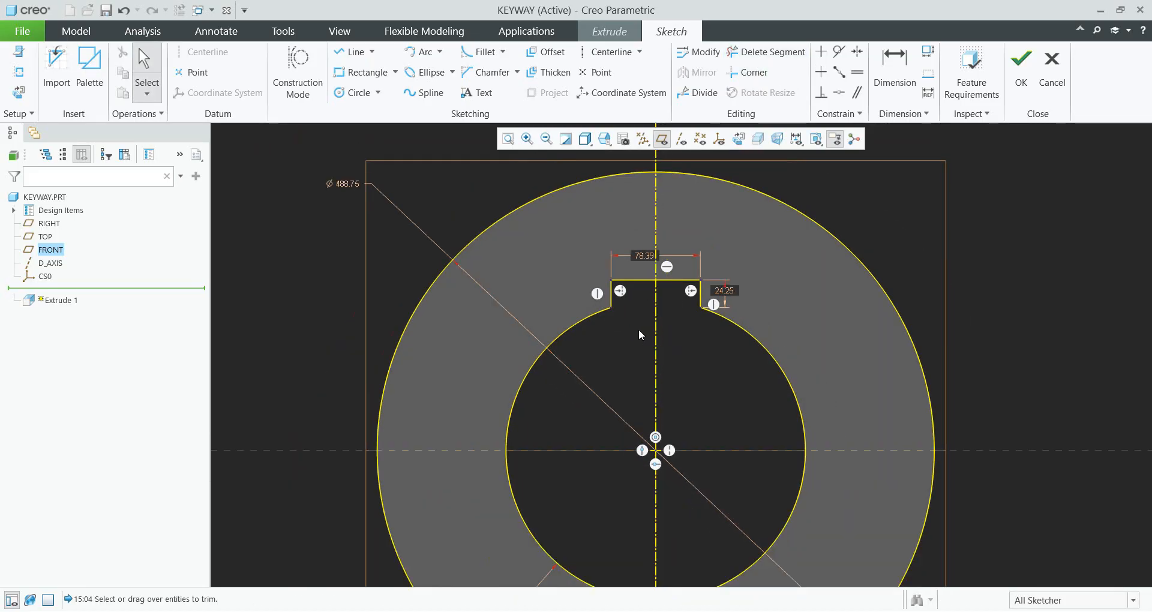
scroll(638, 329, down, 1)
scroll(638, 335, down, 1)
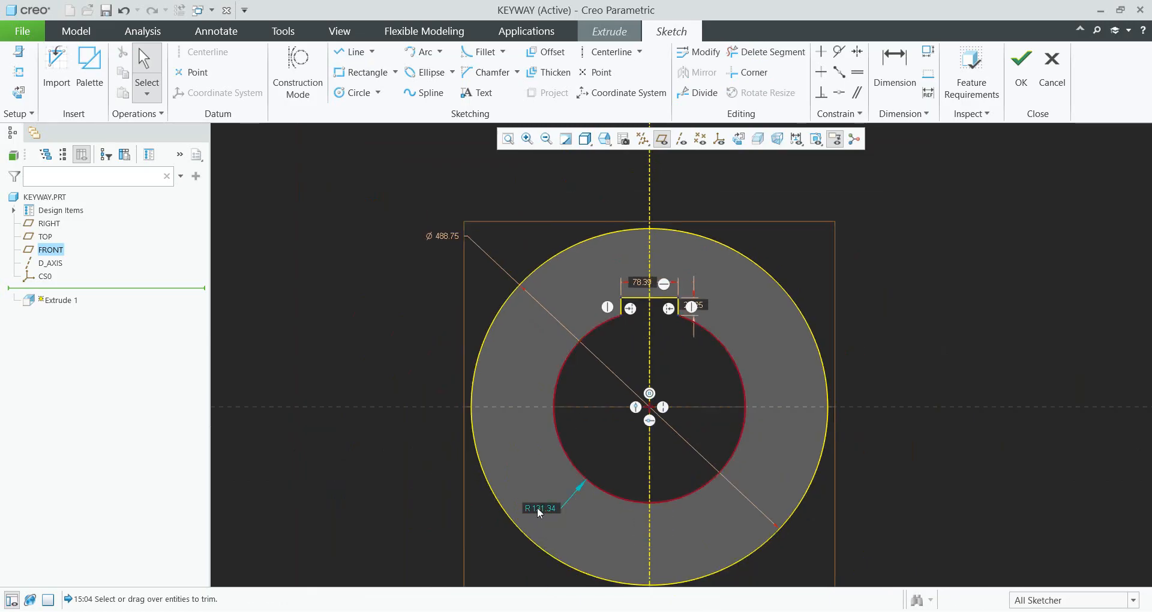
drag(538, 507, 530, 454)
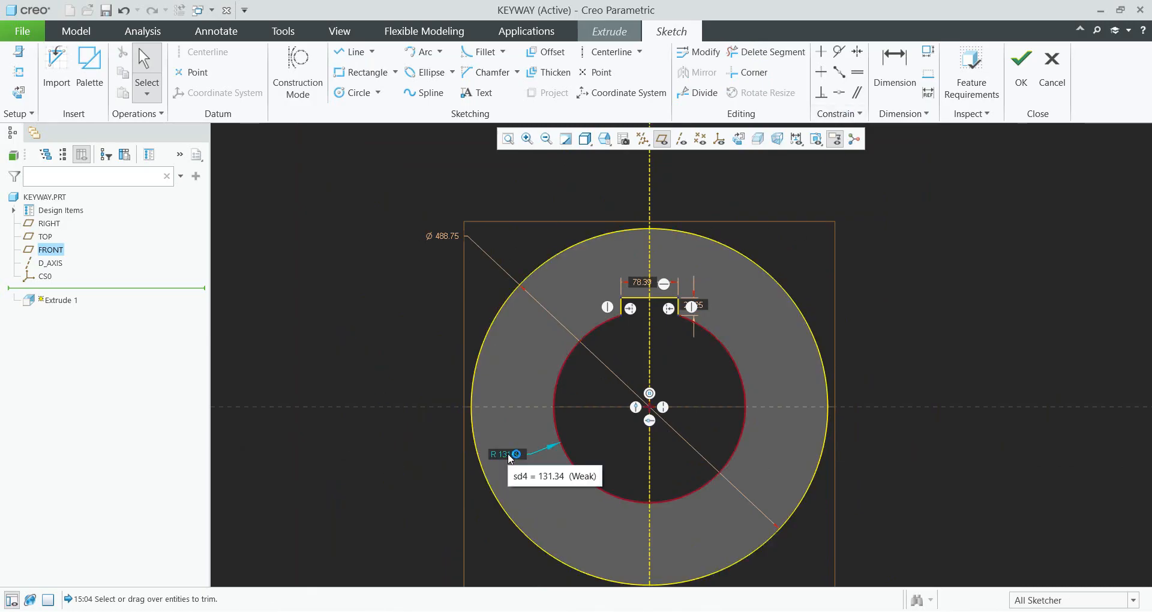
click(893, 69)
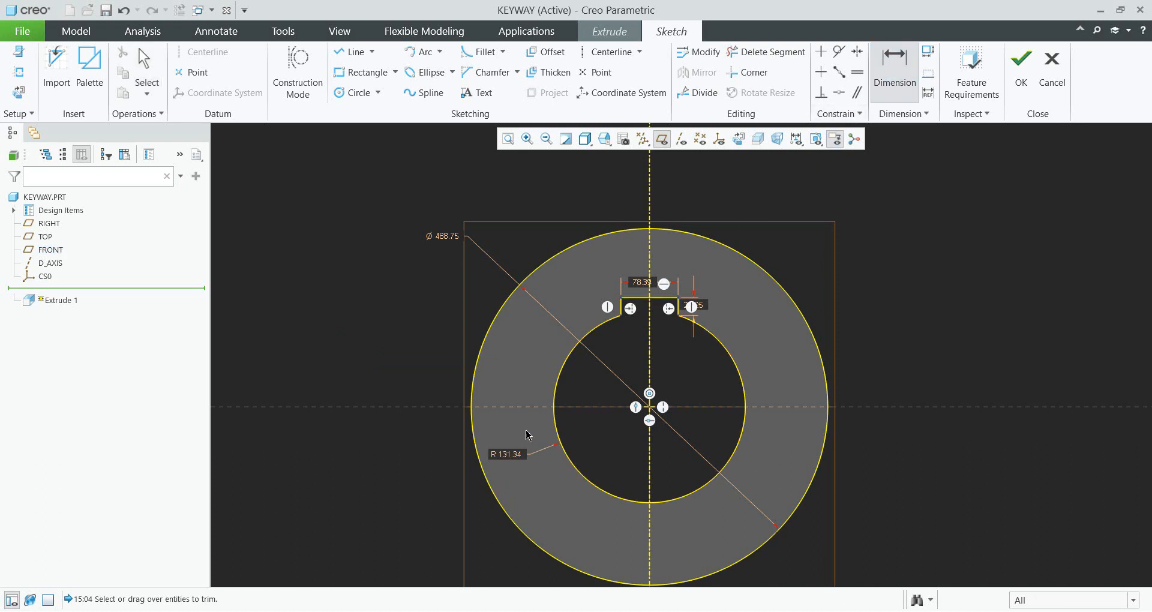
double_click(556, 383)
middle_click(529, 380)
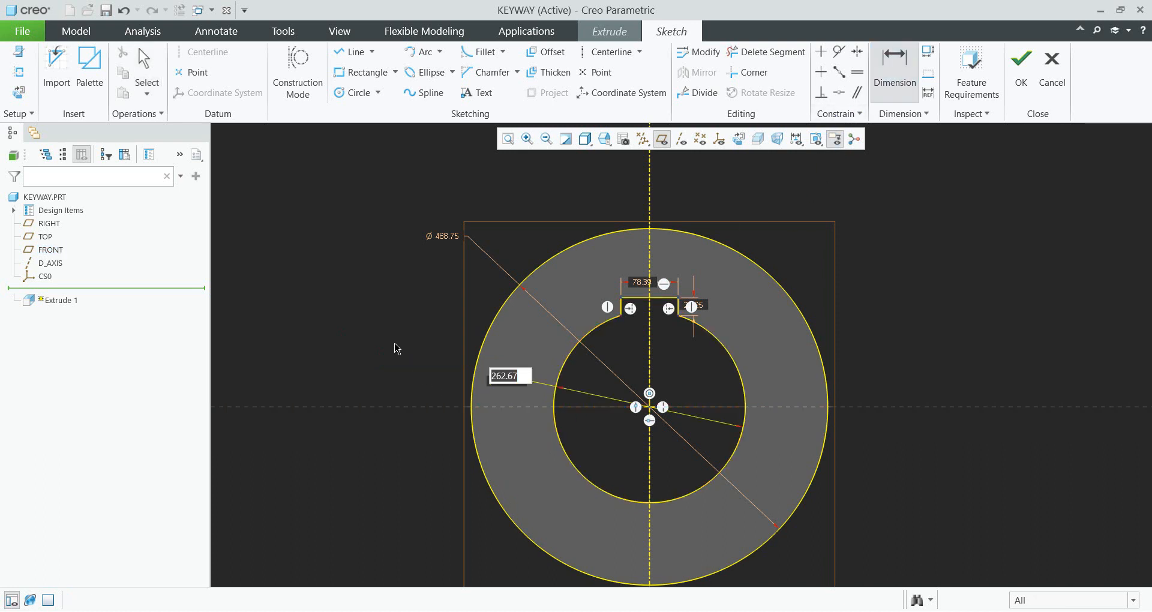
middle_click(393, 345)
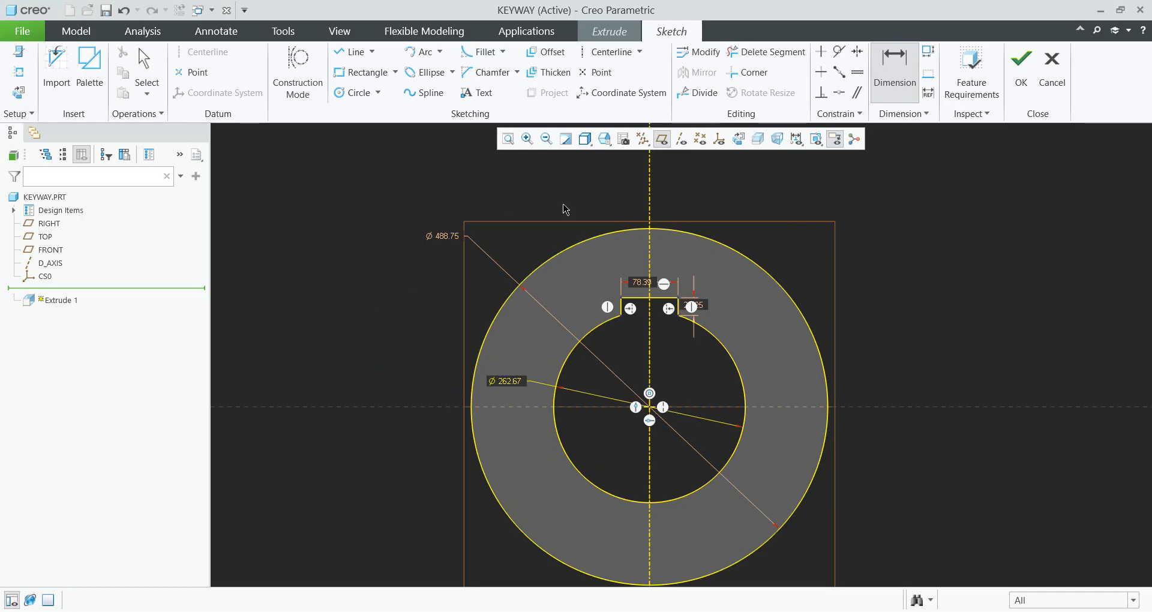
scroll(416, 339, down, 1)
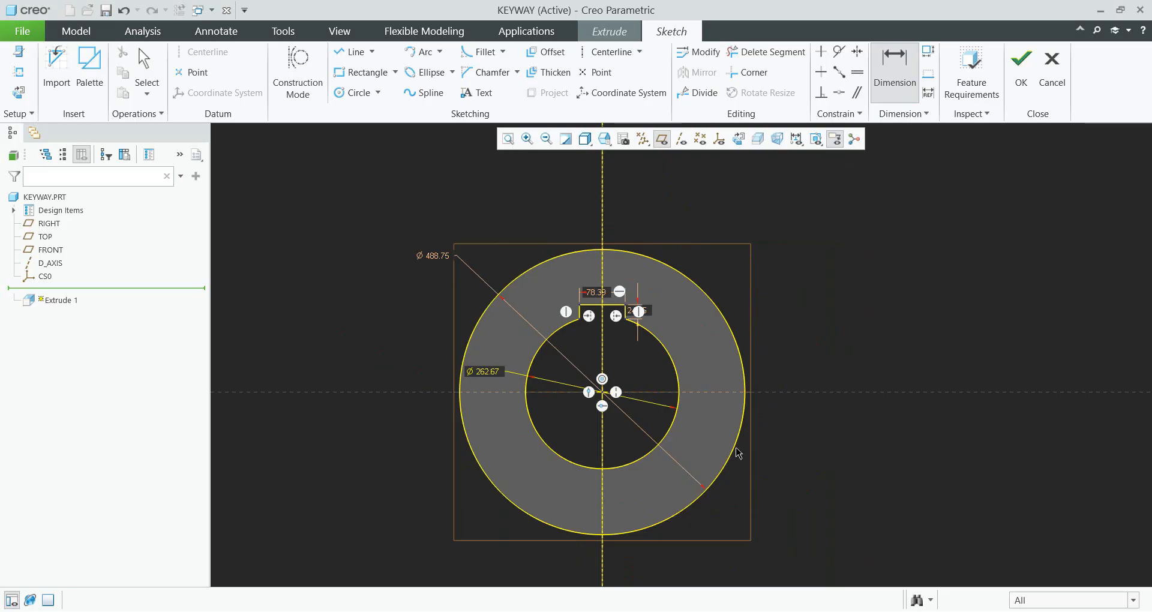
middle_click(890, 478)
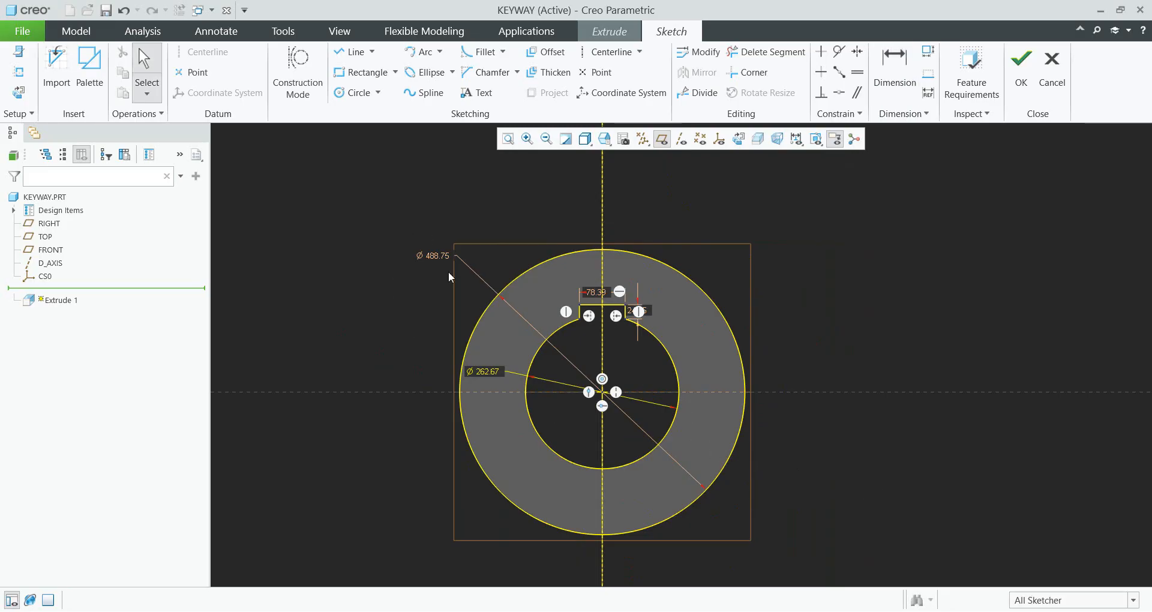
Step: Scale the whole sketch proportionally by modifying all dimensions with Lock Scale on and setting the bore diameter to 25
drag(384, 192, 860, 560)
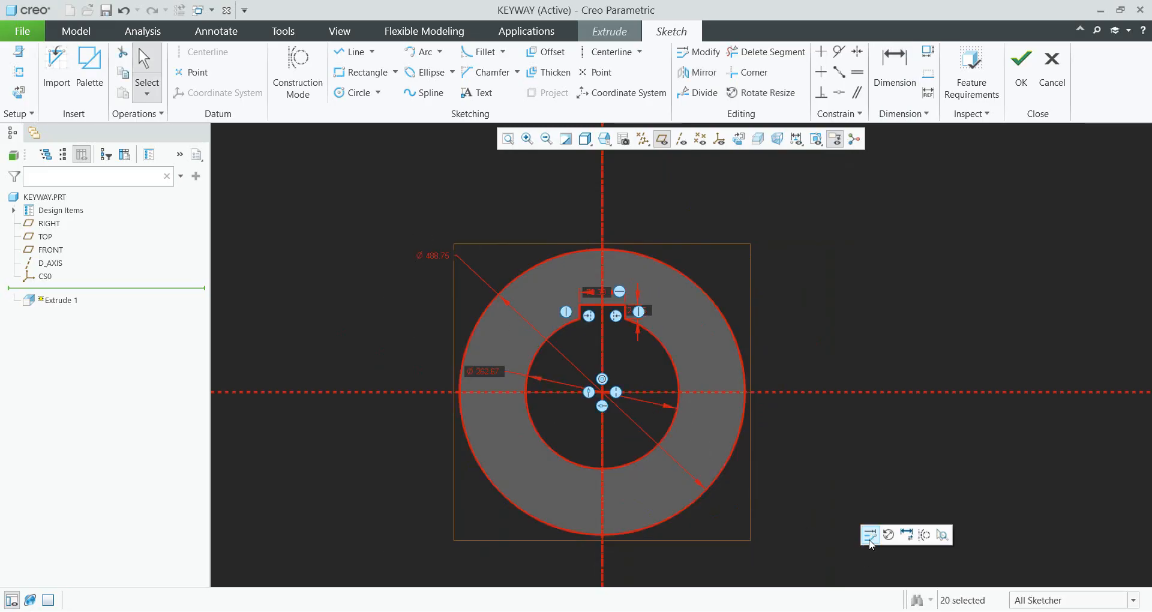
click(870, 536)
click(932, 367)
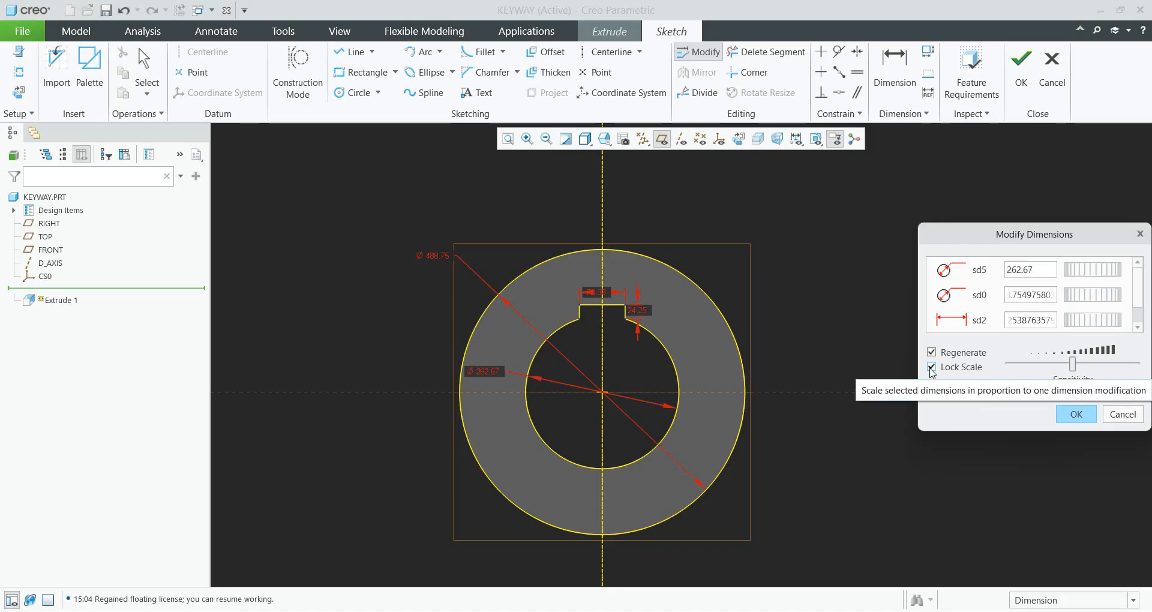
click(1039, 269)
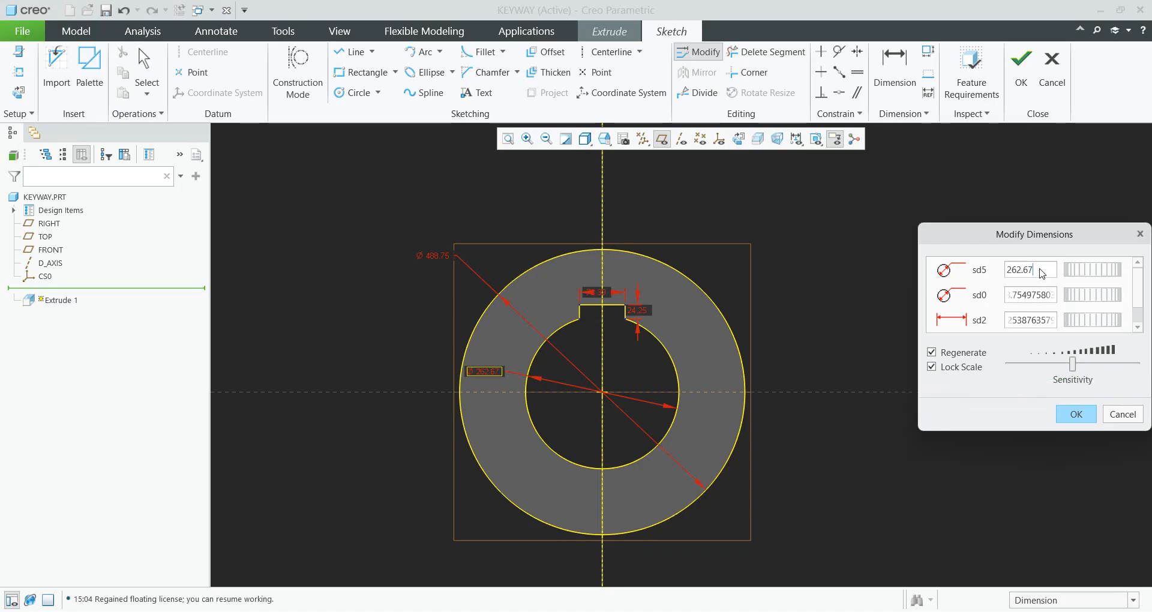
double_click(1008, 270)
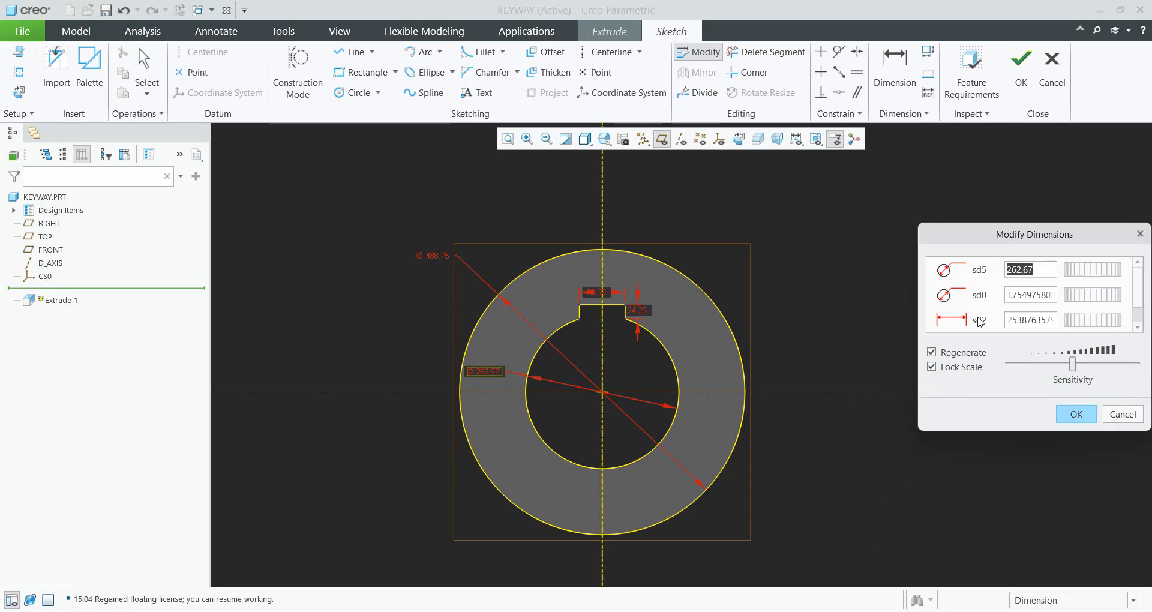
text(25)
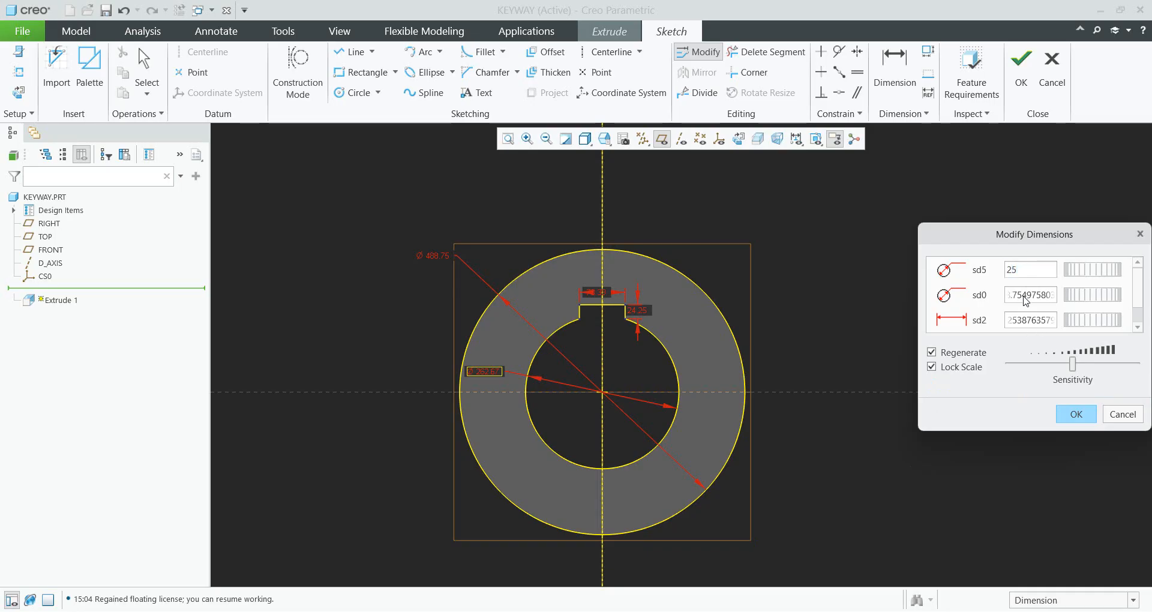
key(Return)
click(1076, 414)
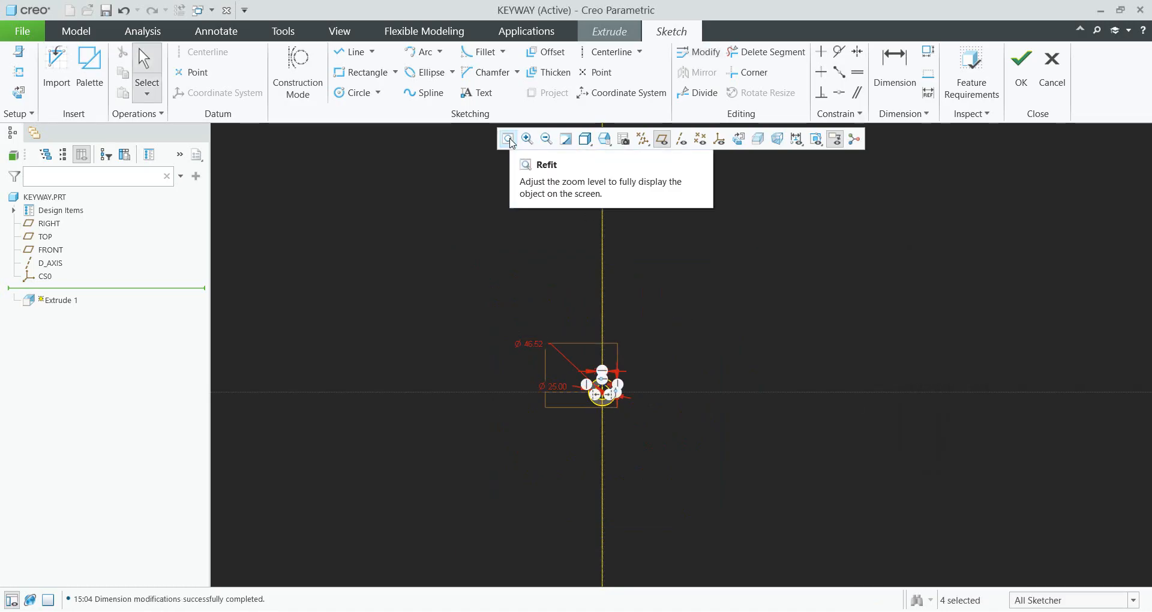
Step: Refit the sketch and move the outer circle's diameter dimension text closer to the ring
click(508, 139)
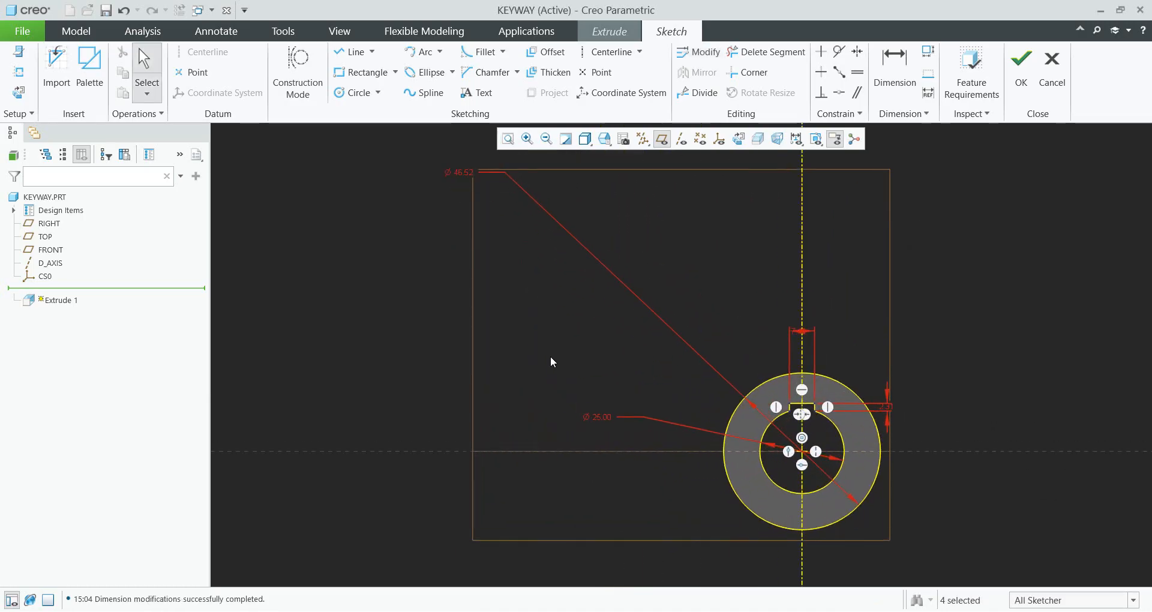
drag(456, 172, 612, 363)
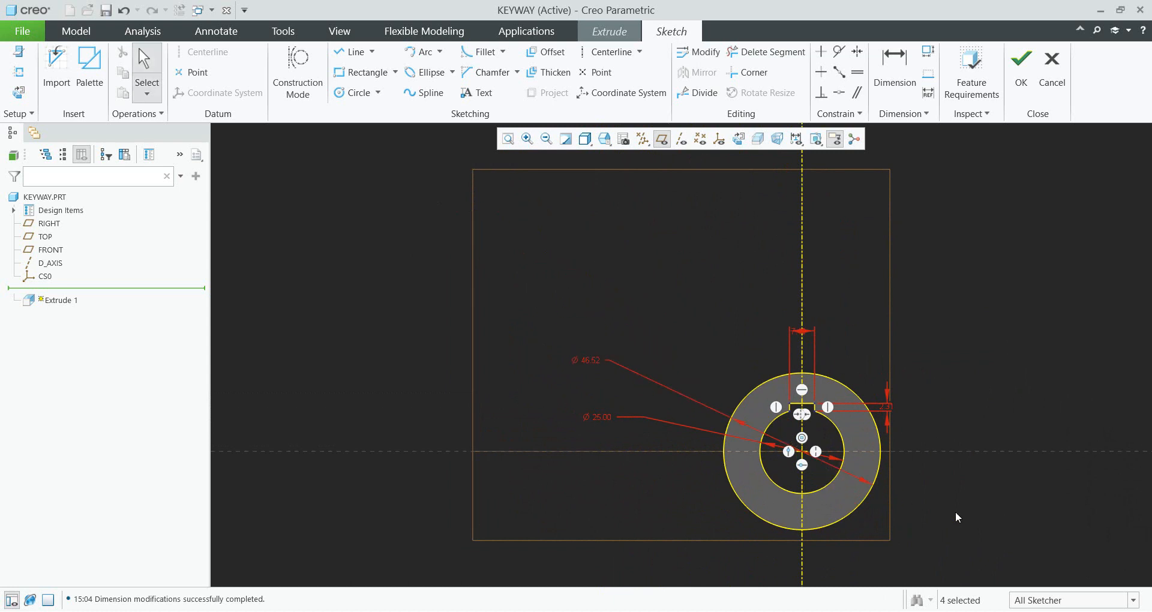
scroll(924, 422, up, 1)
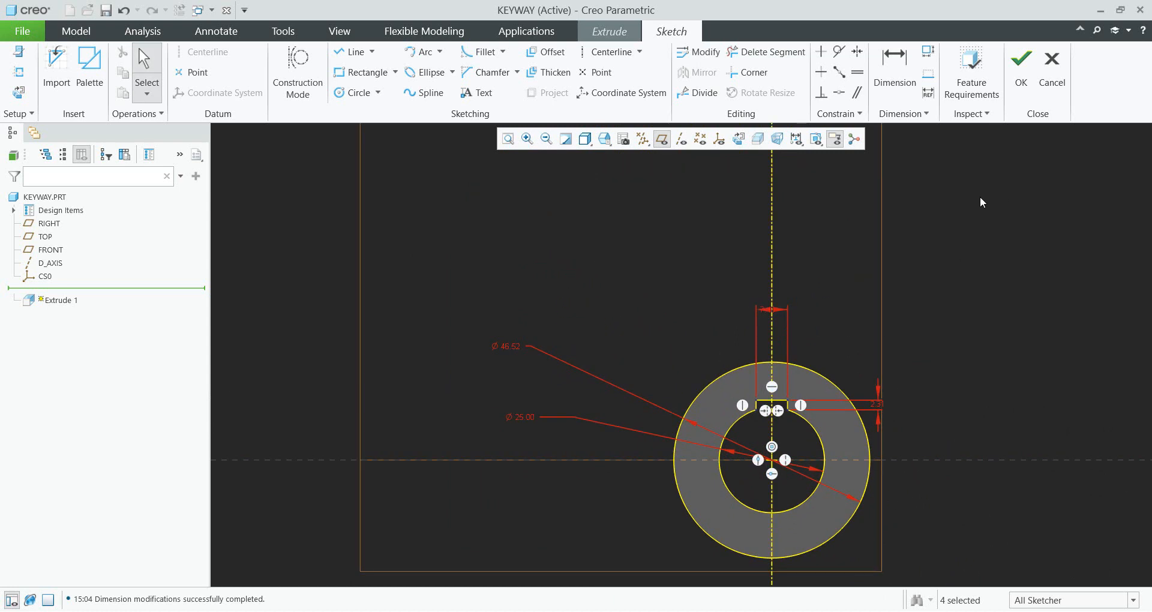
Step: Finish the sketch and extrude the keyed ring as a solid to a depth of about 72.8
click(1020, 60)
mouse_move(581, 289)
middle_down()
mouse_move(633, 372)
mouse_move(509, 341)
middle_up()
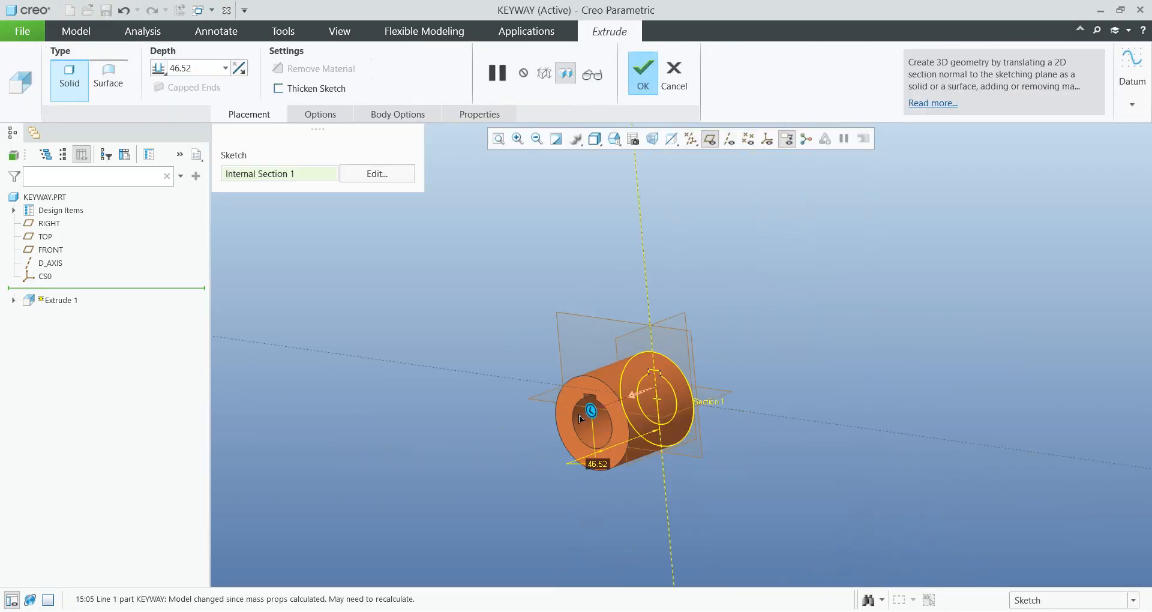
drag(578, 415, 472, 456)
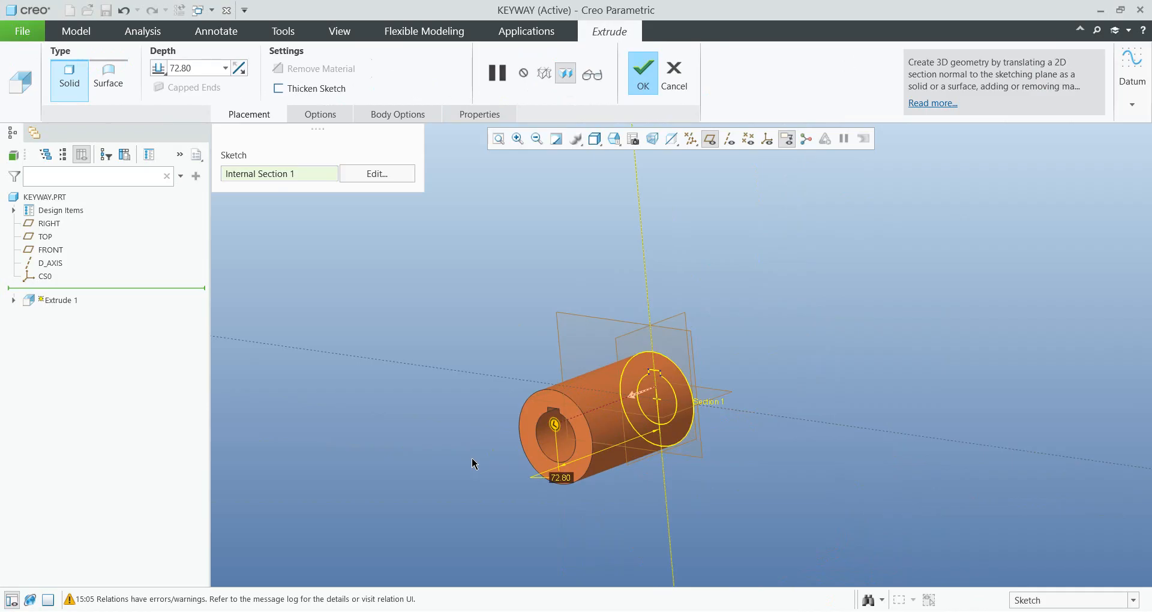
middle_click(454, 441)
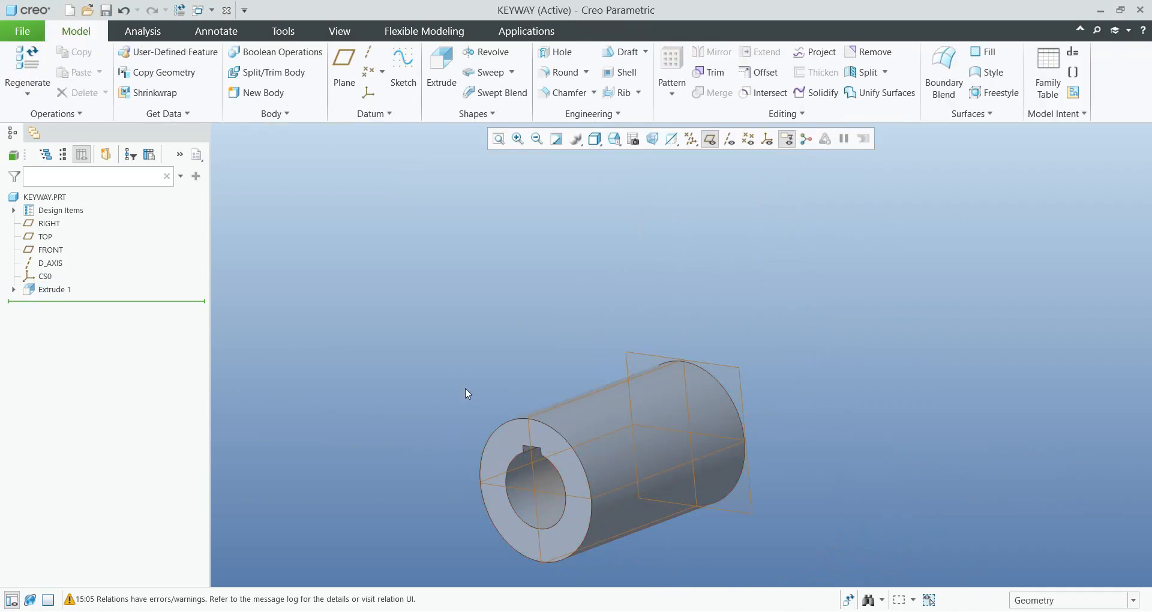
Step: Show the extrusion's dimensions and rename the outer diameter dimension main and the bore diameter dimension dia
shift+middle_drag(468, 248, 463, 236)
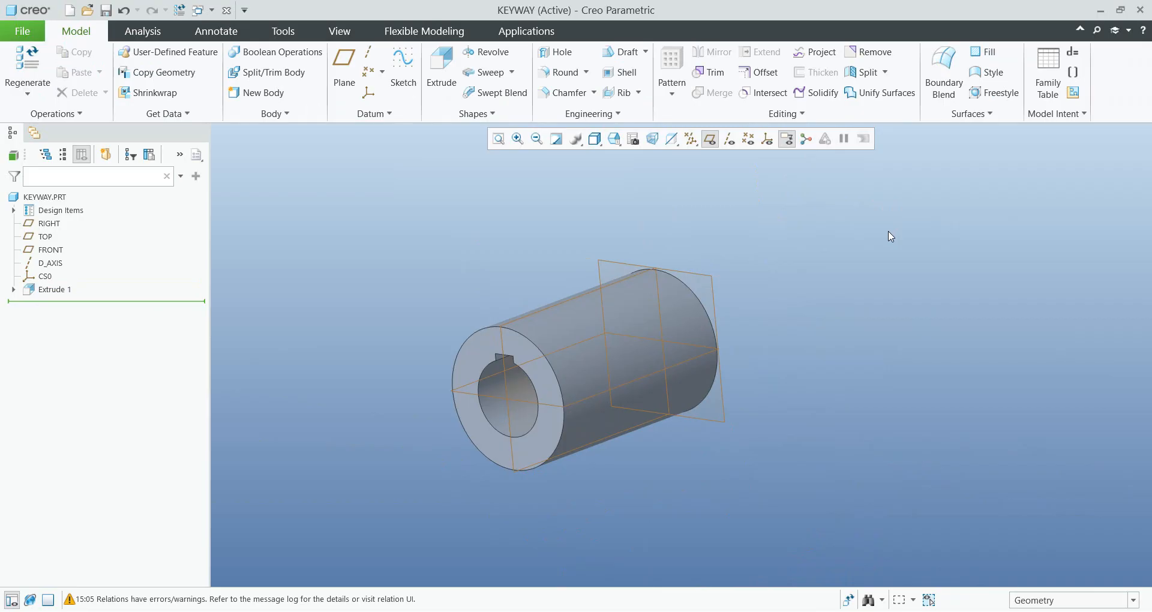
double_click(567, 319)
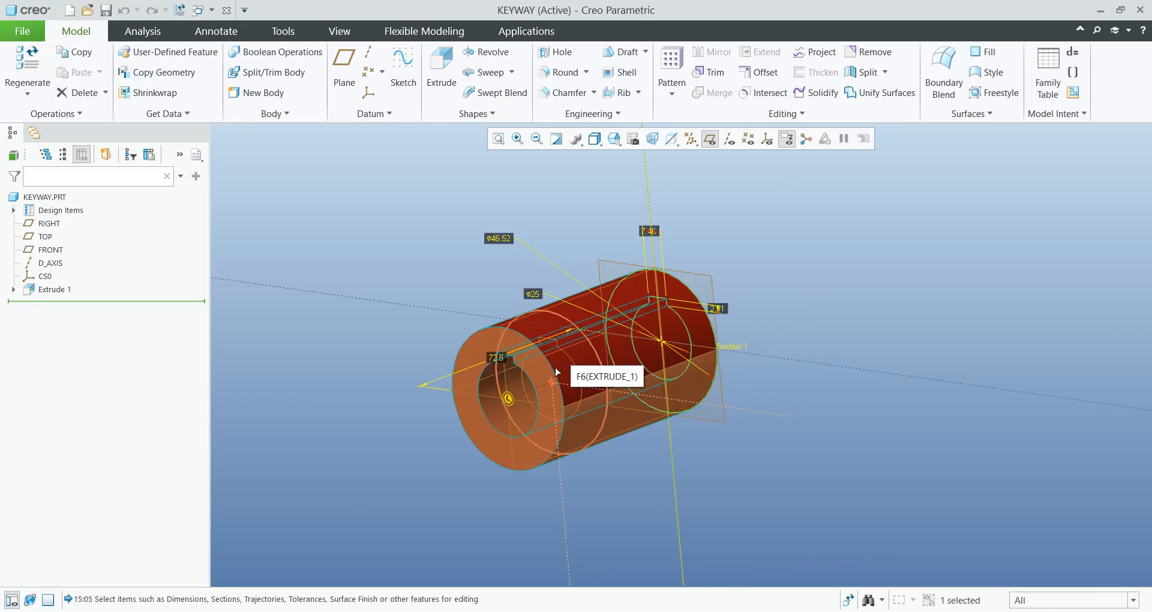
click(497, 240)
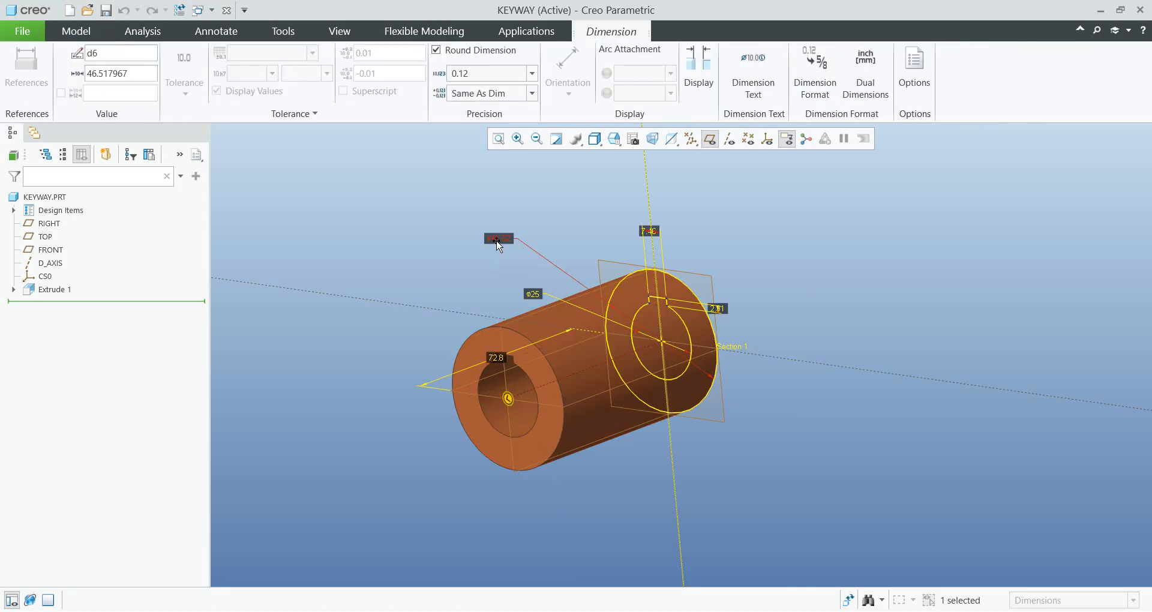
drag(112, 54, 60, 55)
text(main)
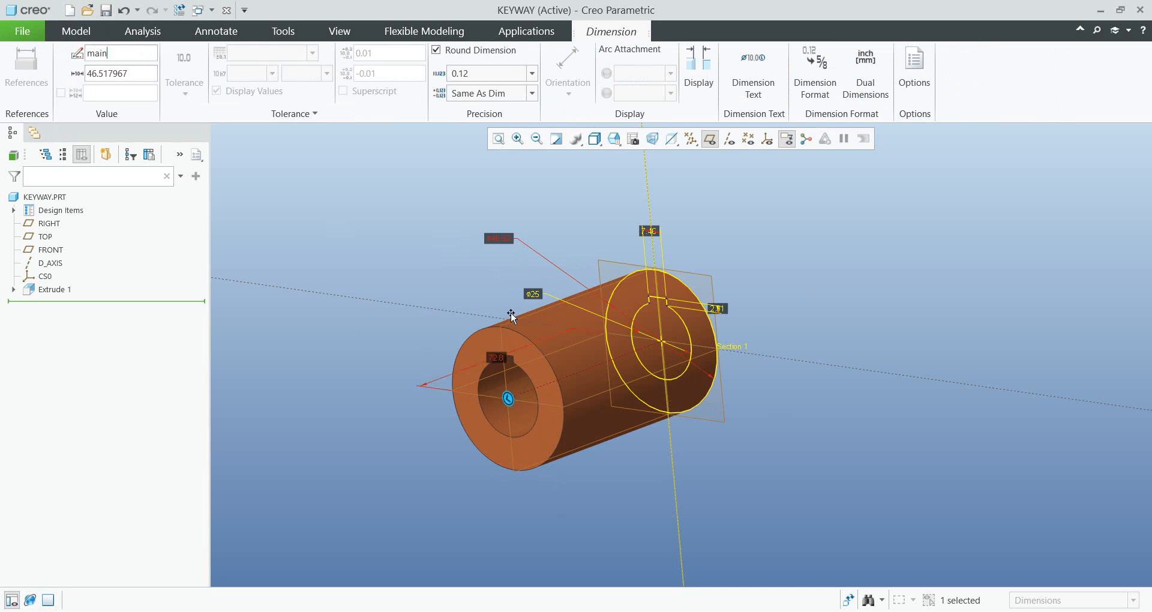
click(532, 295)
drag(108, 54, 76, 50)
text(dia)
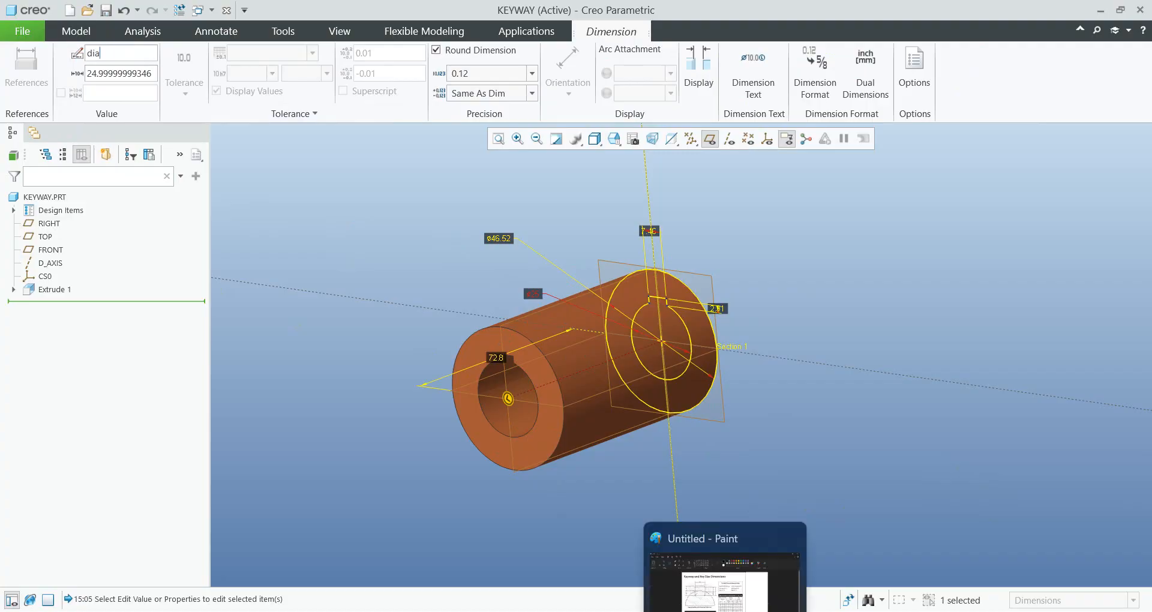
Step: Consult the keyway size diagram in Paint, and back in Creo rename the keyway's width dimension w and its depth dimension h
click(724, 610)
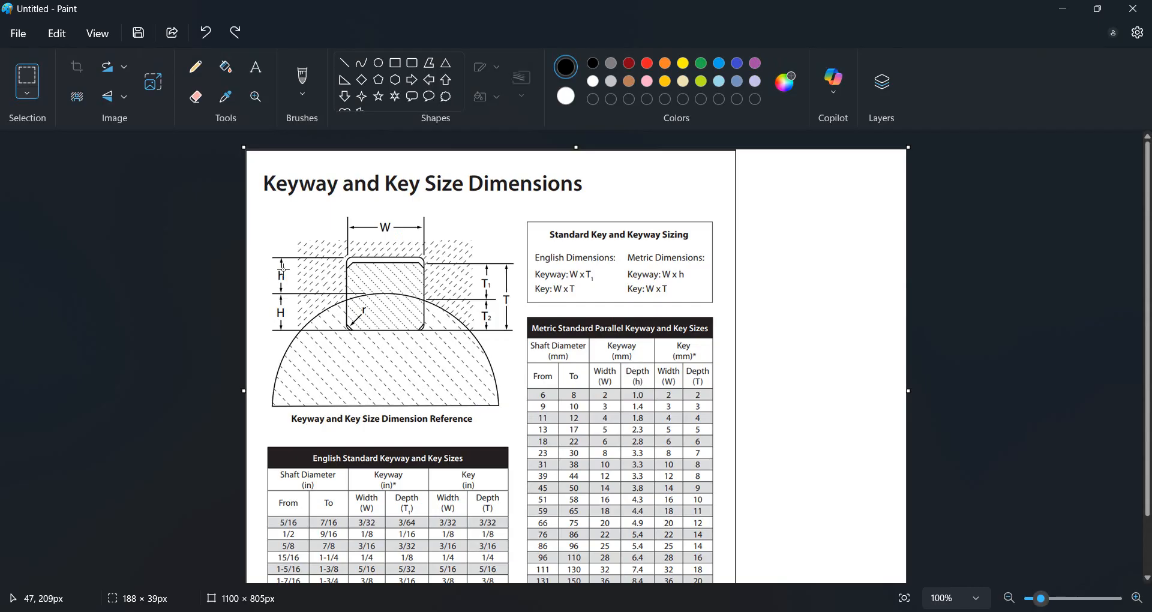
click(1062, 9)
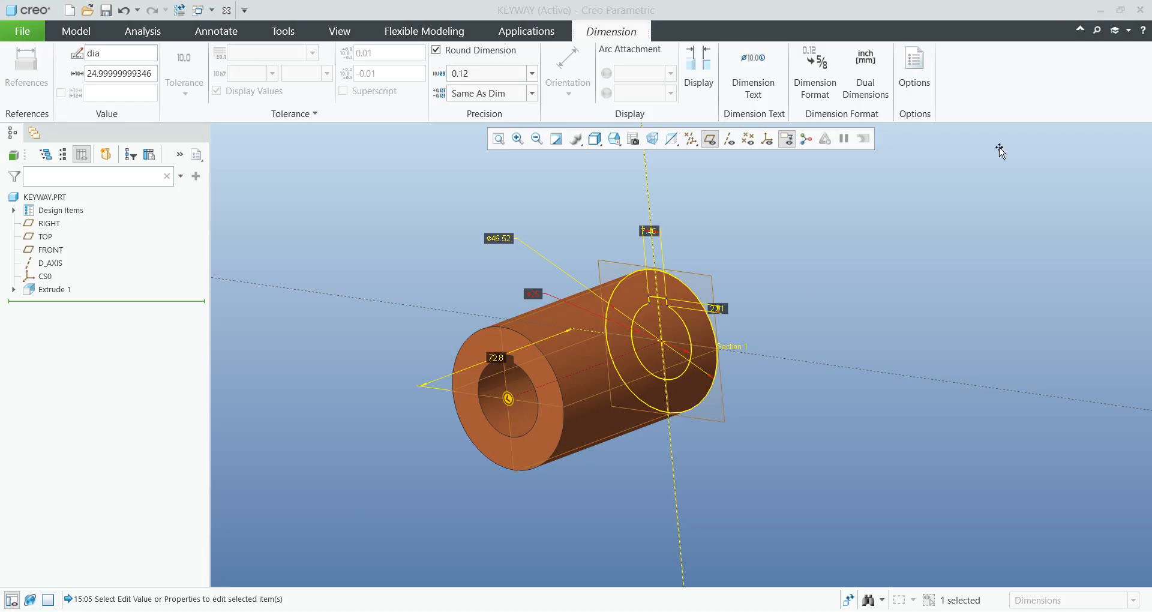
click(650, 229)
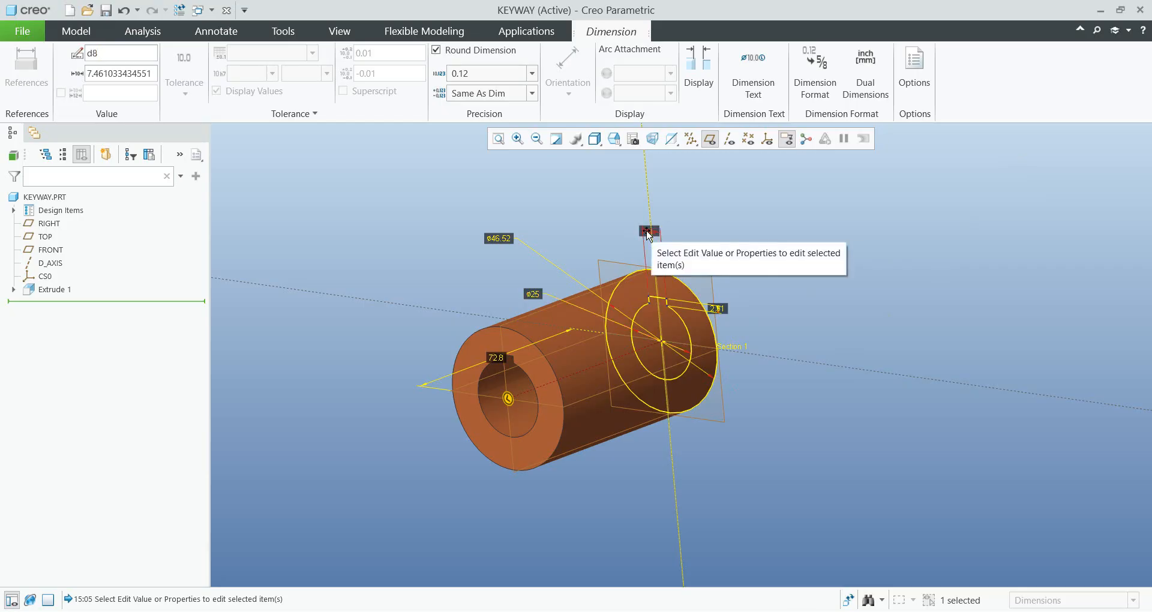
drag(113, 52, 68, 52)
text(W)
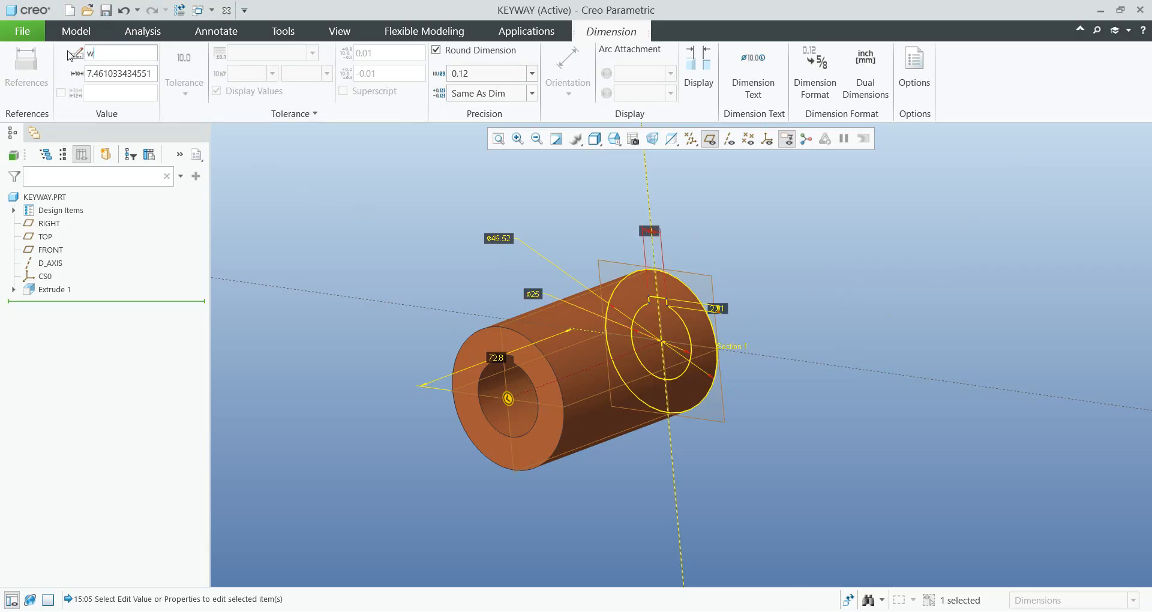
click(720, 312)
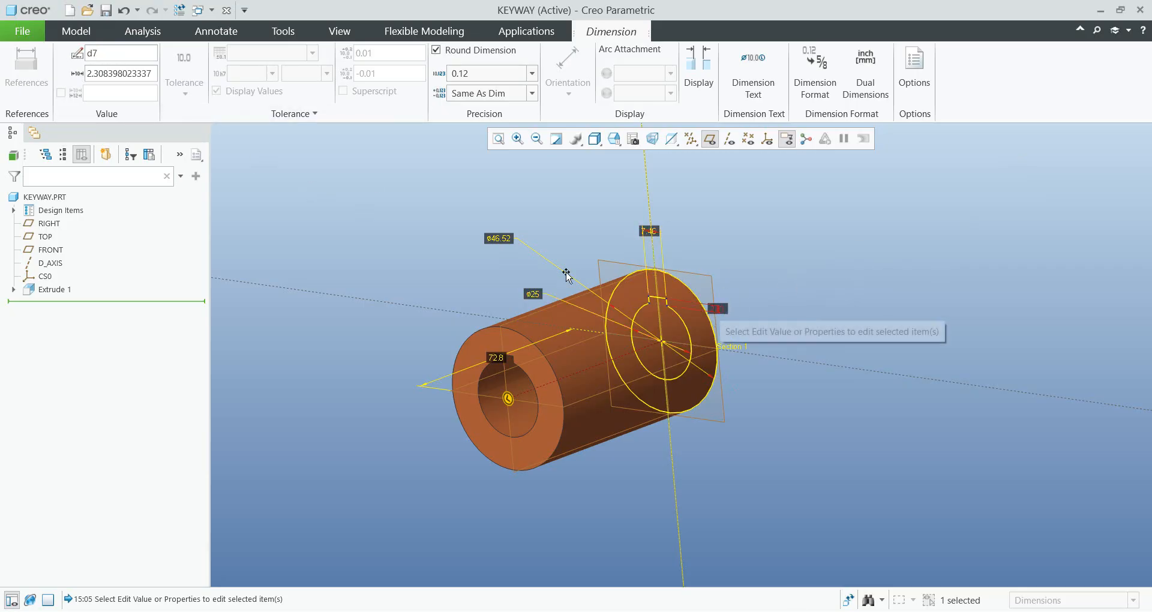
drag(111, 53, 63, 58)
text(H)
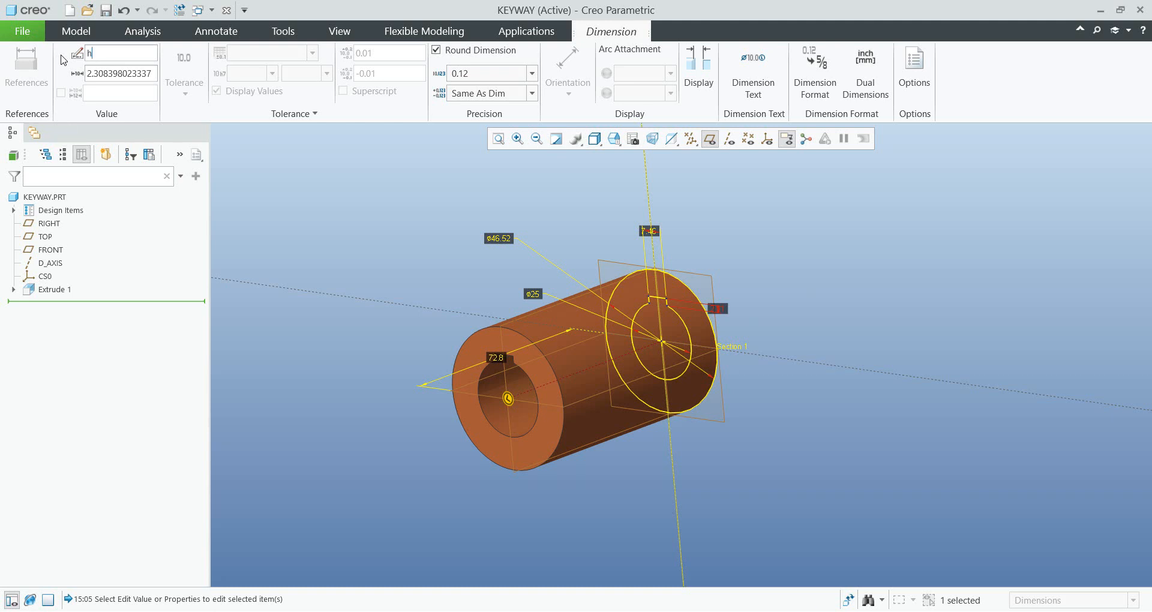
click(802, 270)
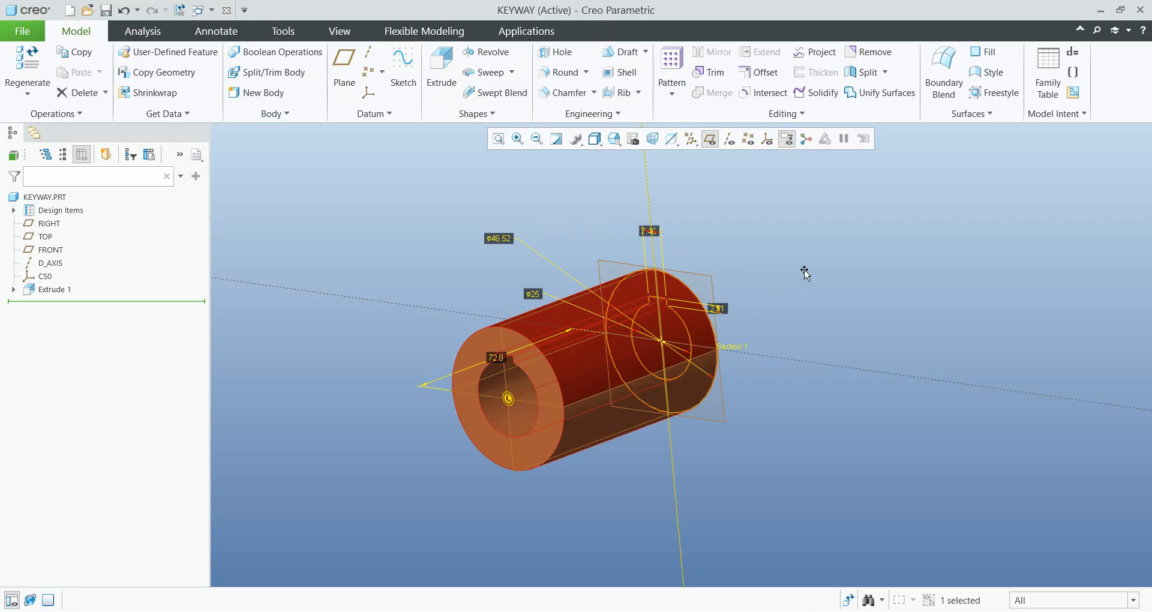
Step: Rename the extrusion's depth dimension length
click(493, 357)
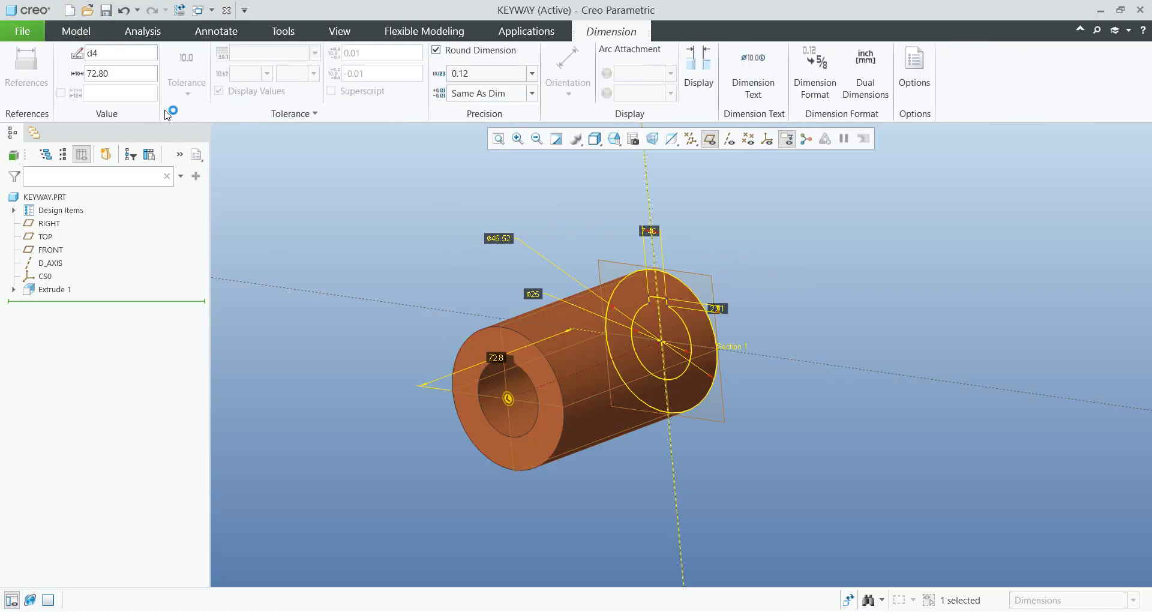
double_click(109, 53)
key(BackSpace)
text(length)
click(813, 282)
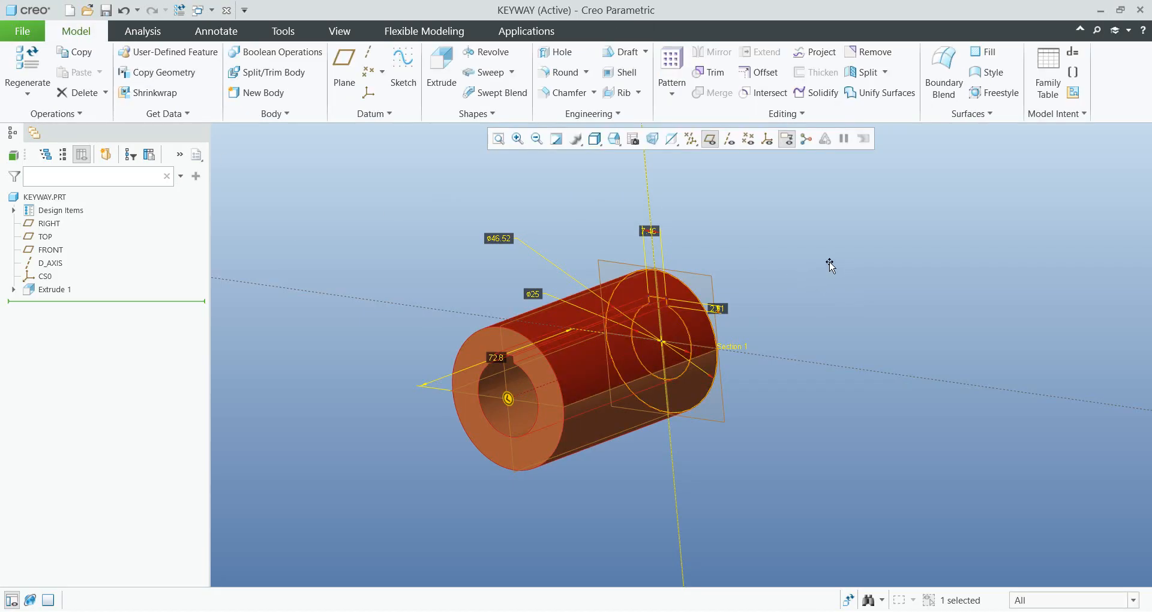
Step: Open the part's relations and delete the TOTAL_WEIGHT mass relation
click(1073, 54)
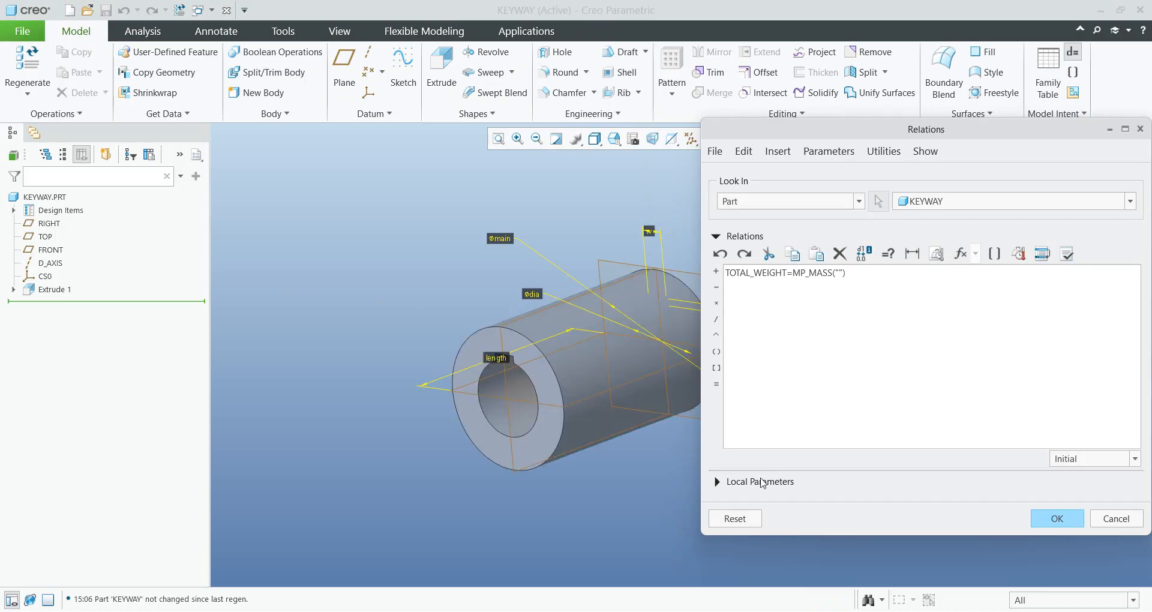
drag(867, 277, 726, 273)
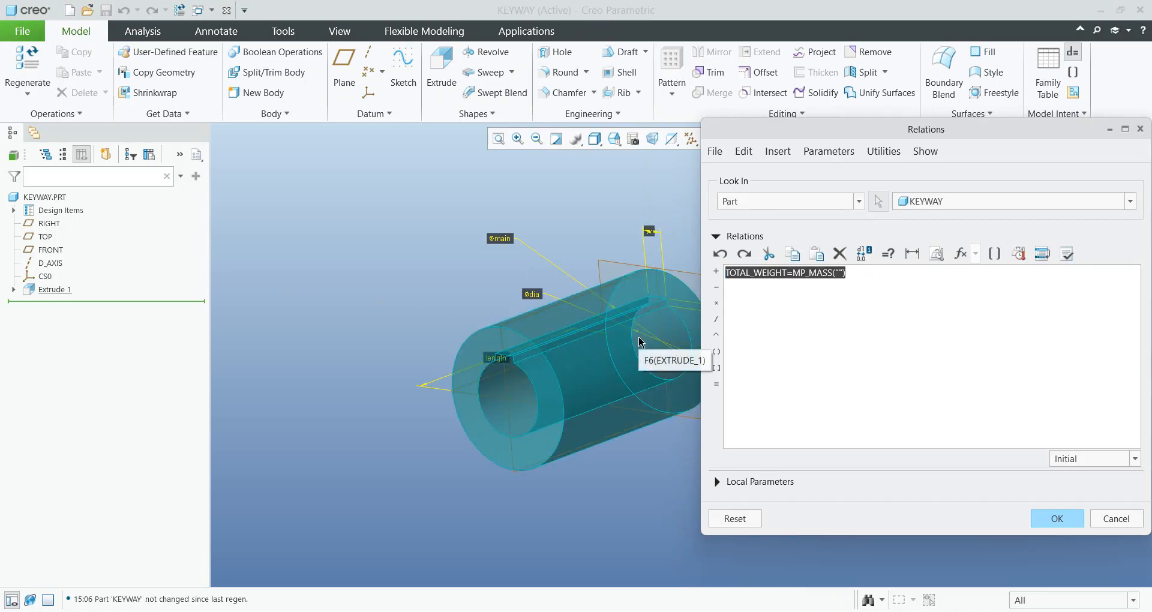
key(Delete)
Step: Add a local real-number parameter named L_PARAM with the value 20
click(723, 483)
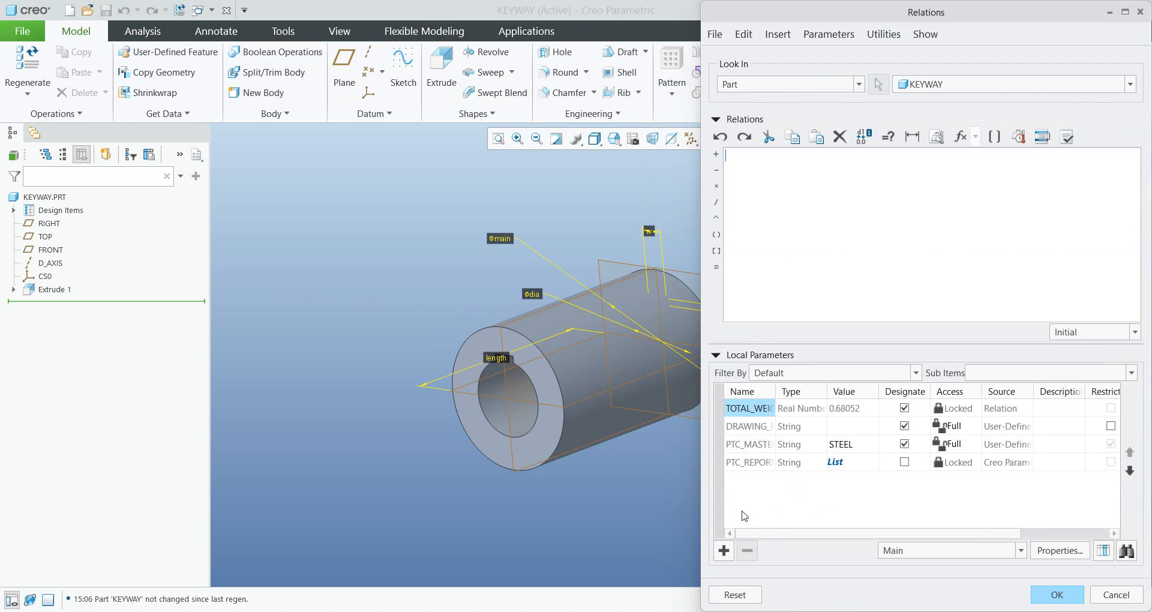
click(724, 550)
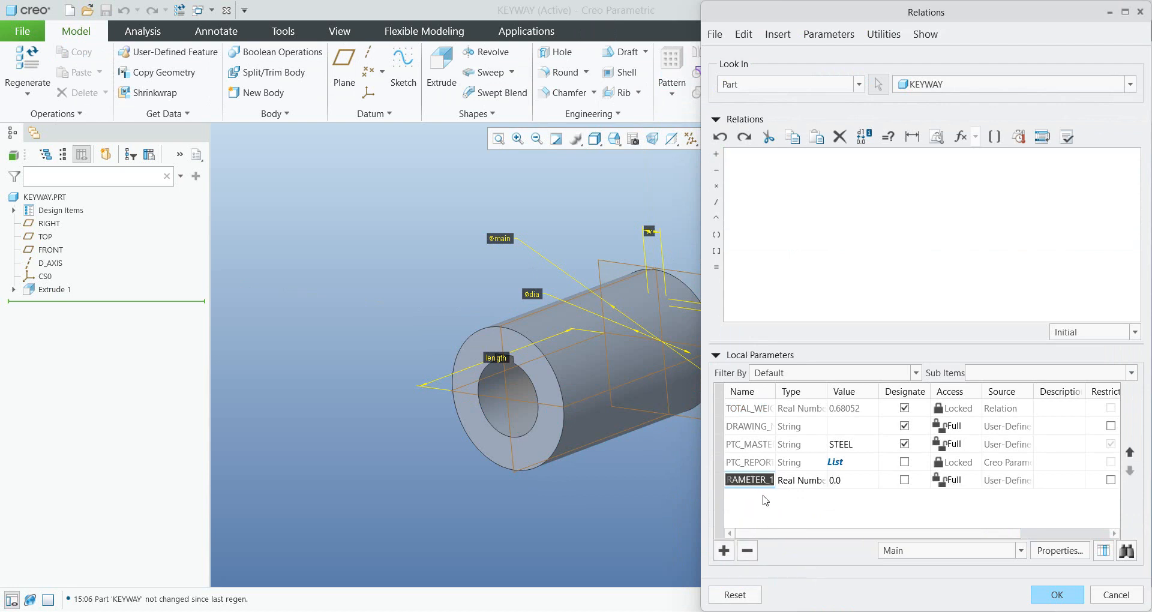
text(l_param)
click(851, 487)
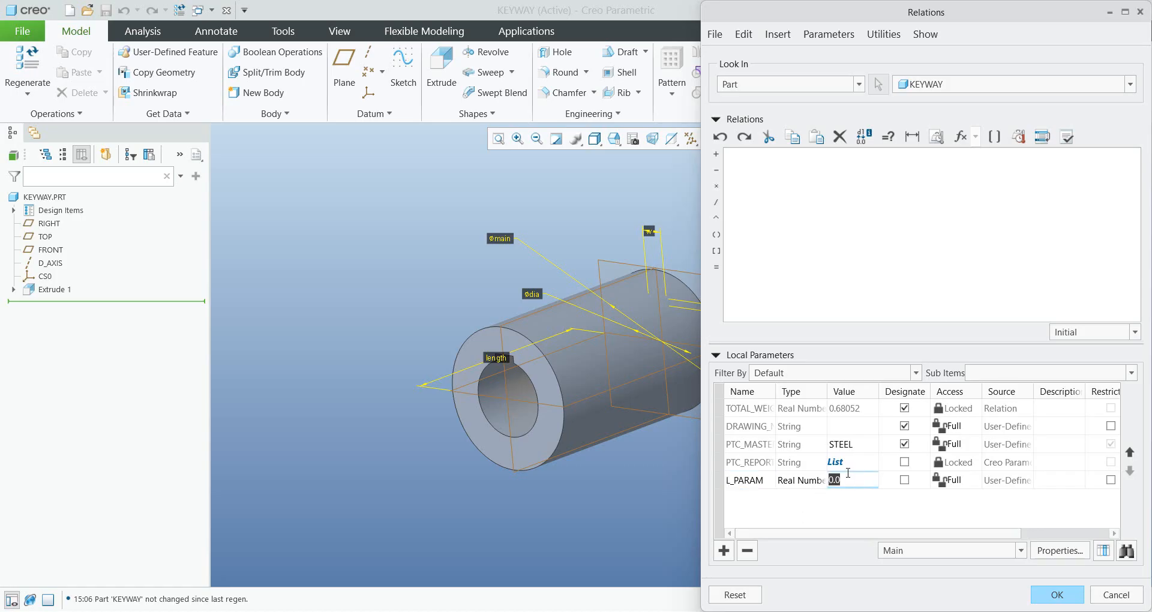
text(20)
Step: Restrict L_PARAM to a list of allowed values and add five entries to that list
drag(1009, 535, 1036, 536)
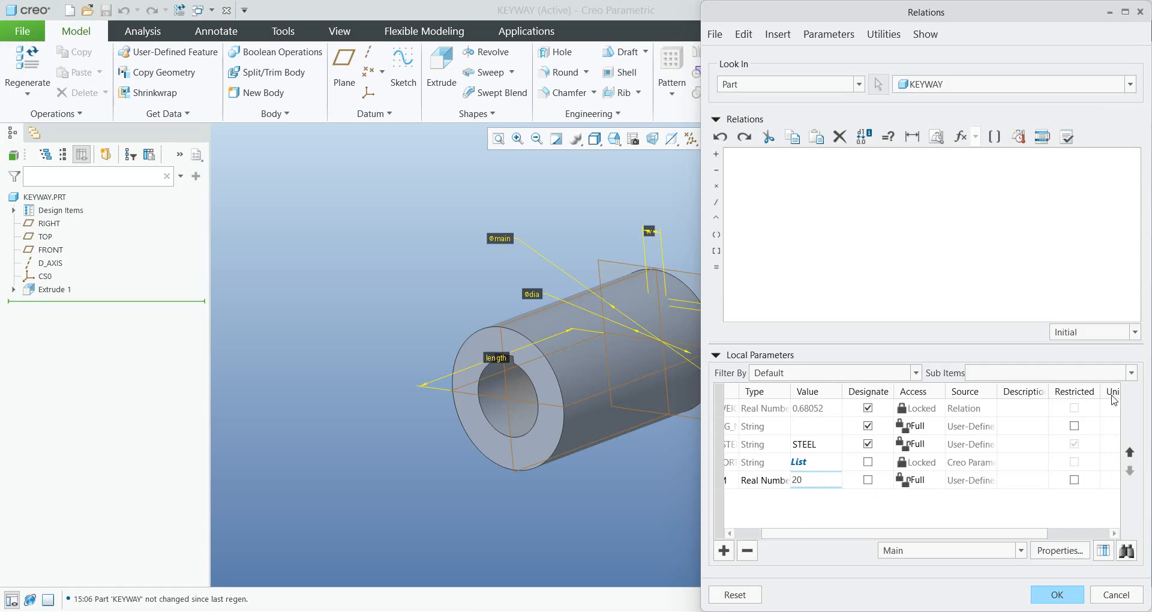
click(1073, 481)
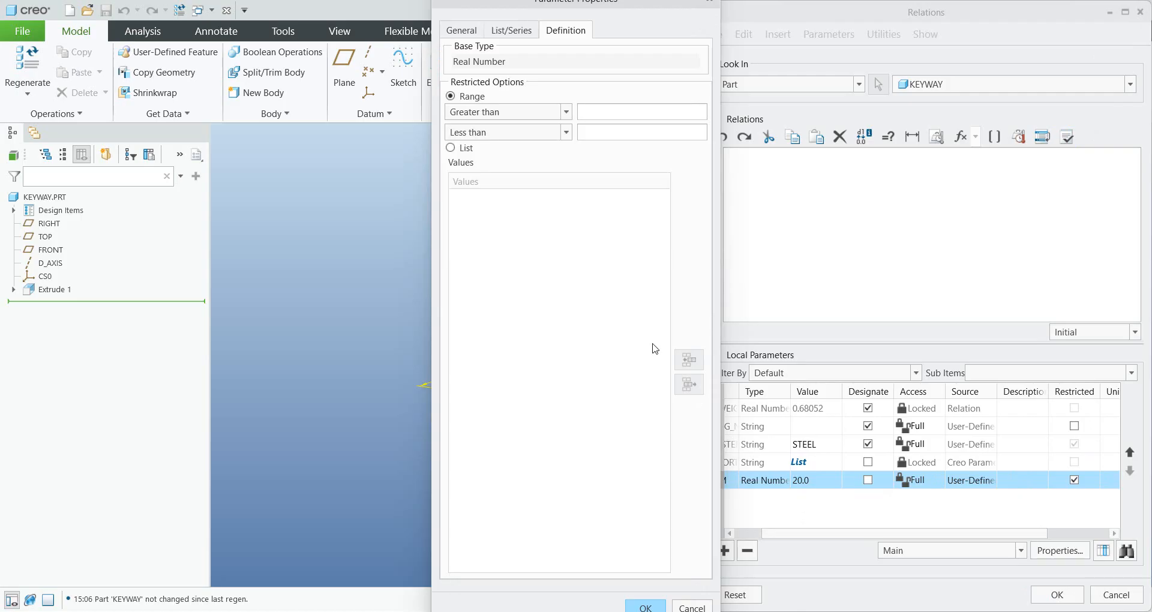
click(463, 149)
click(688, 360)
click(689, 360)
click(688, 360)
click(689, 360)
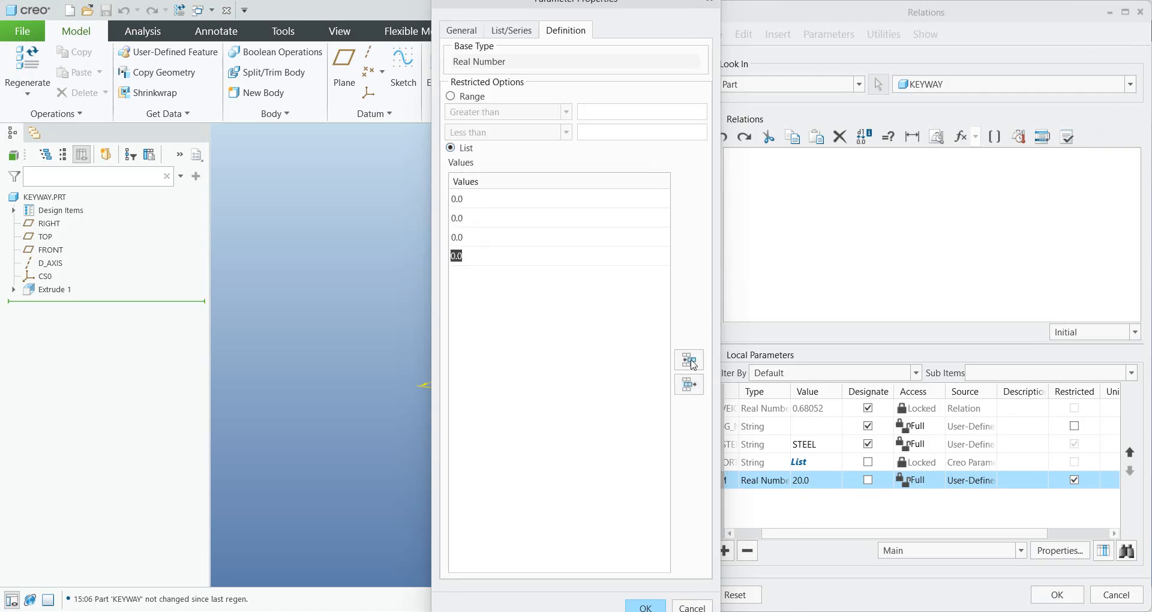
click(688, 360)
Step: Set the allowed L_PARAM values to 20, 25, 30, 50 and 70, apply them, and check the parameter's value choices
click(469, 205)
click(469, 204)
text(20)
double_click(472, 223)
text(25)
double_click(478, 243)
text(30)
double_click(474, 256)
text(50)
double_click(474, 276)
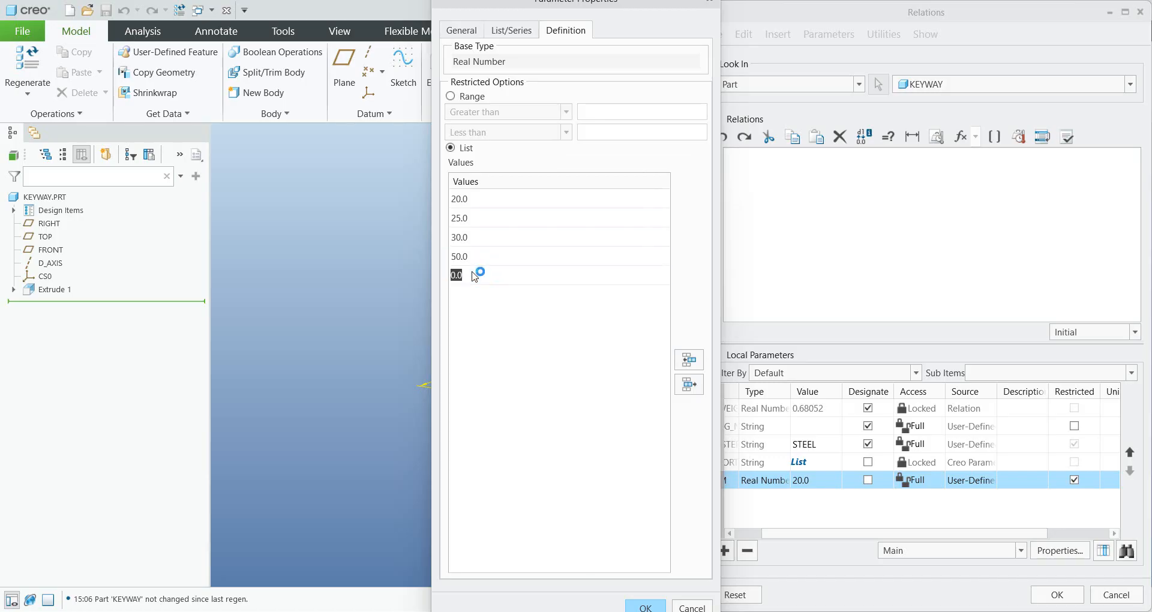
text(70)
click(645, 607)
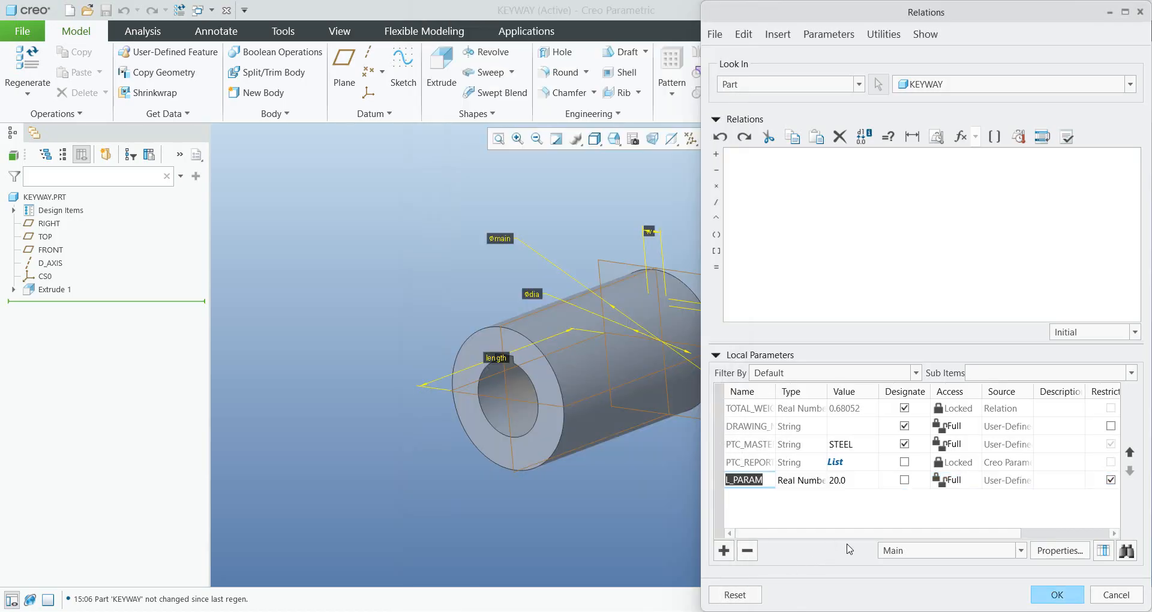
click(870, 481)
click(872, 481)
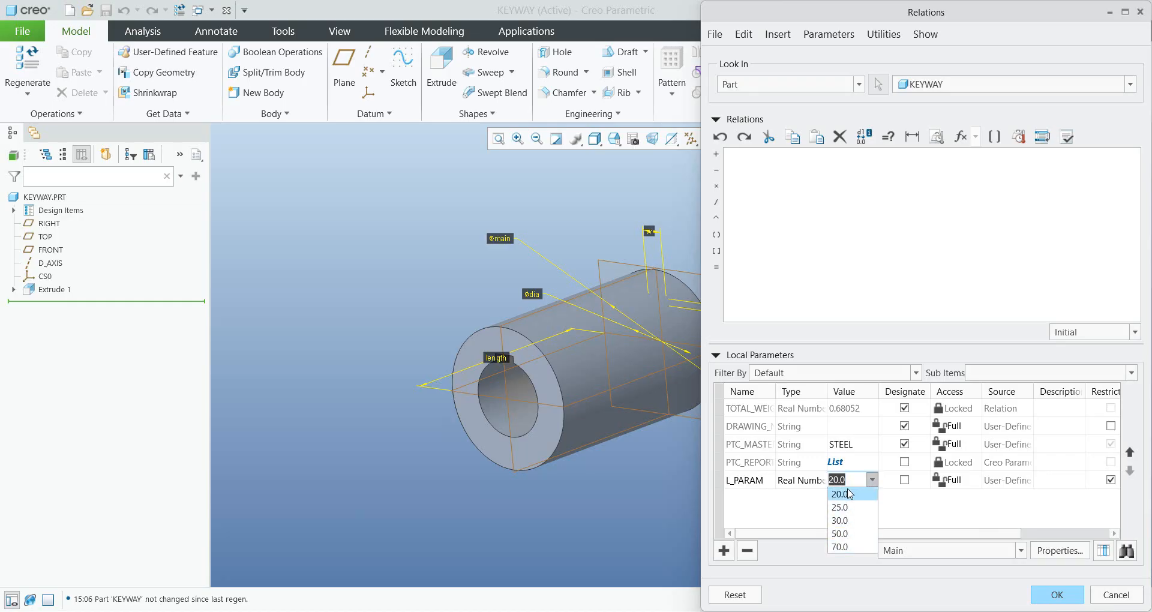
click(778, 518)
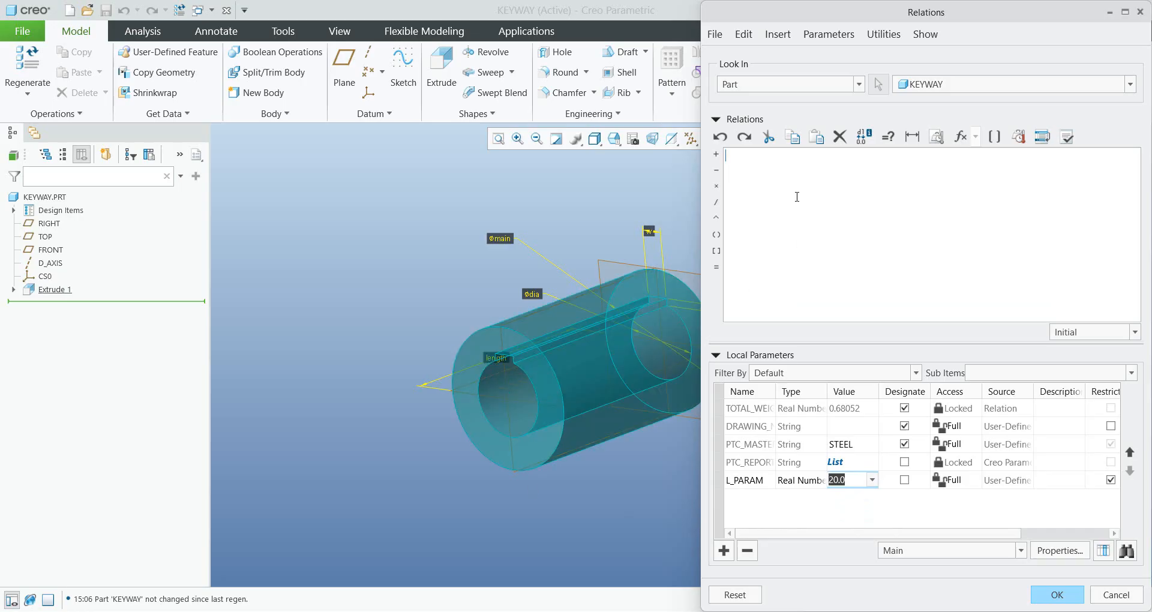
Step: Write the relation length=L_PARAM using the model's length dimension and the local parameter, and verify it
click(494, 360)
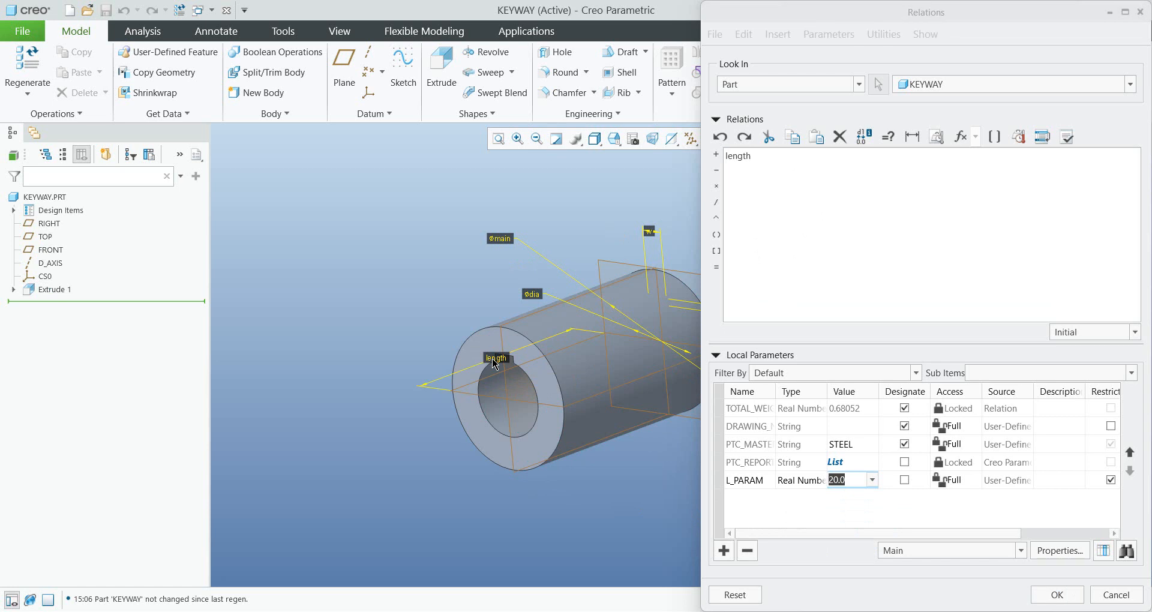
click(716, 267)
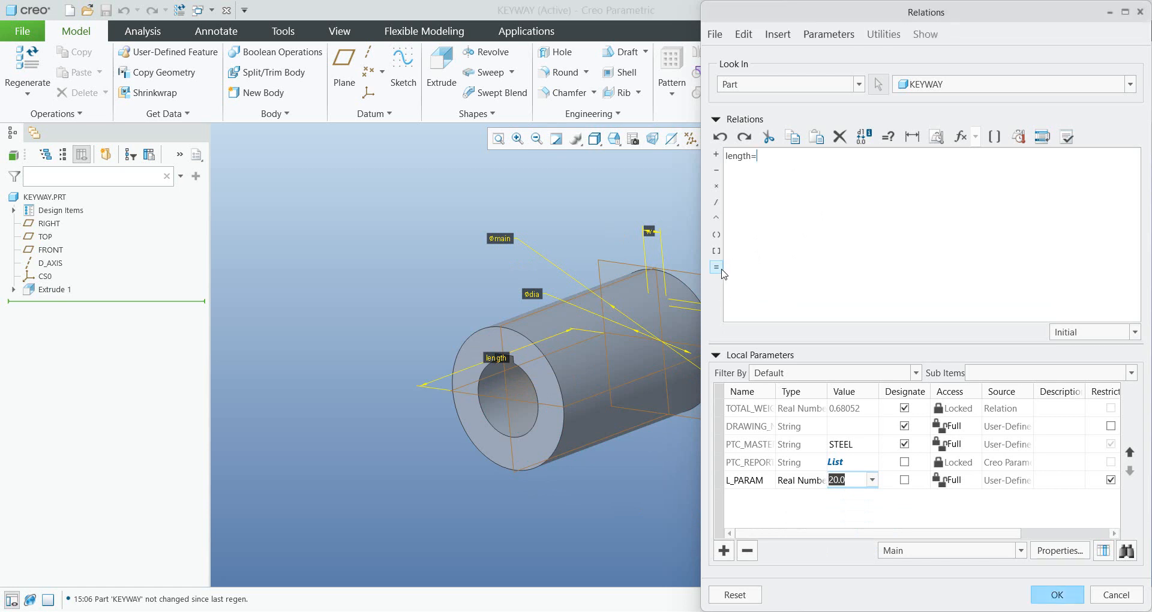
right_click(754, 481)
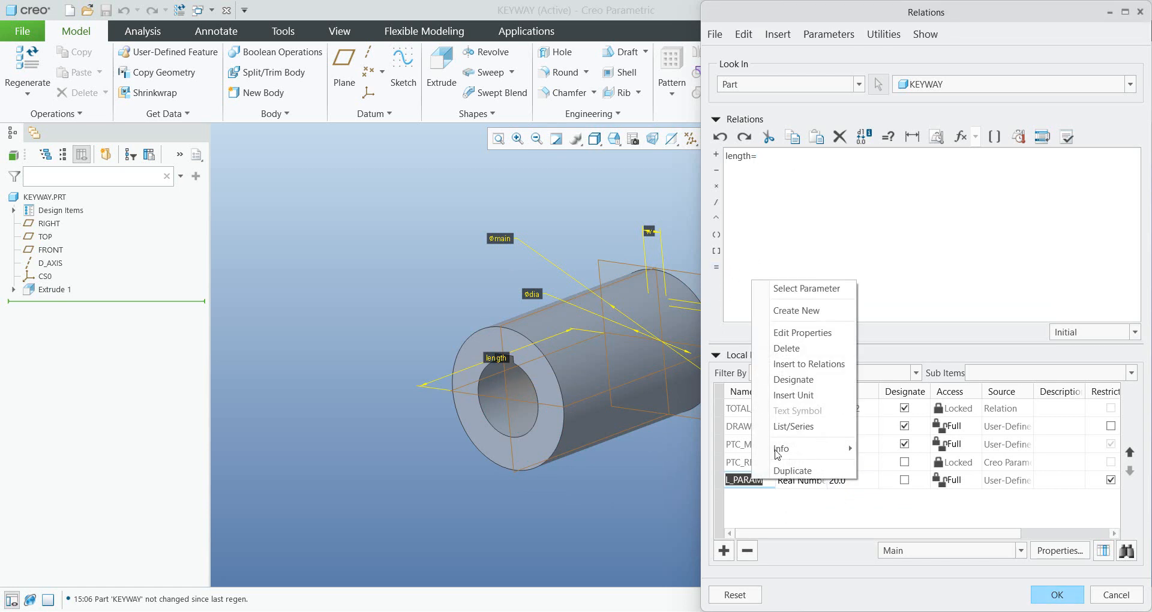
click(796, 364)
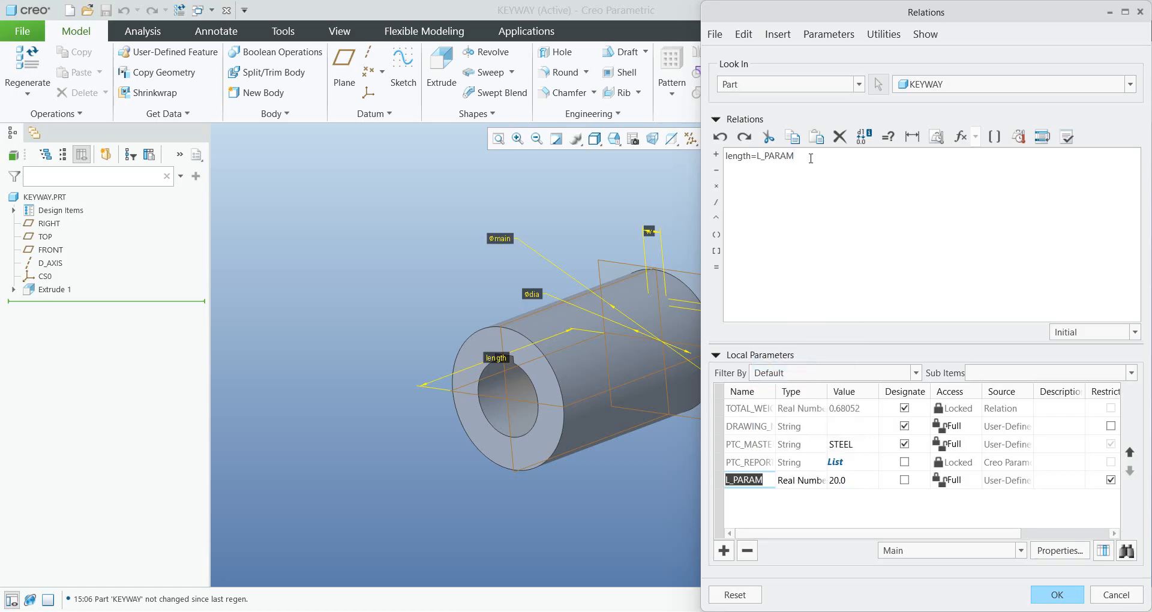
click(1067, 137)
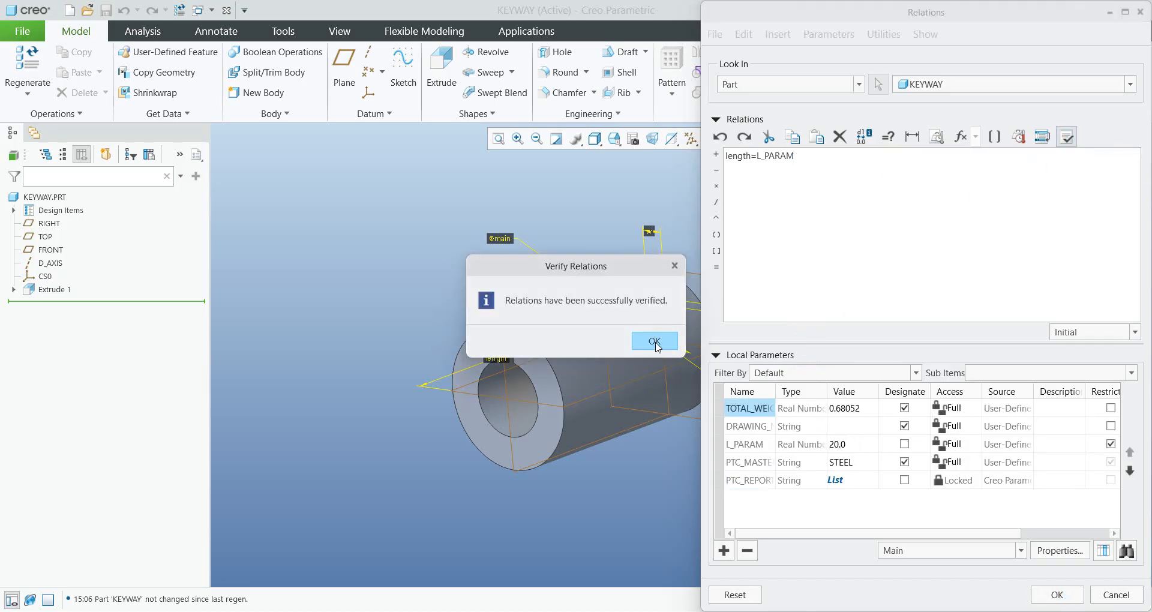
click(653, 341)
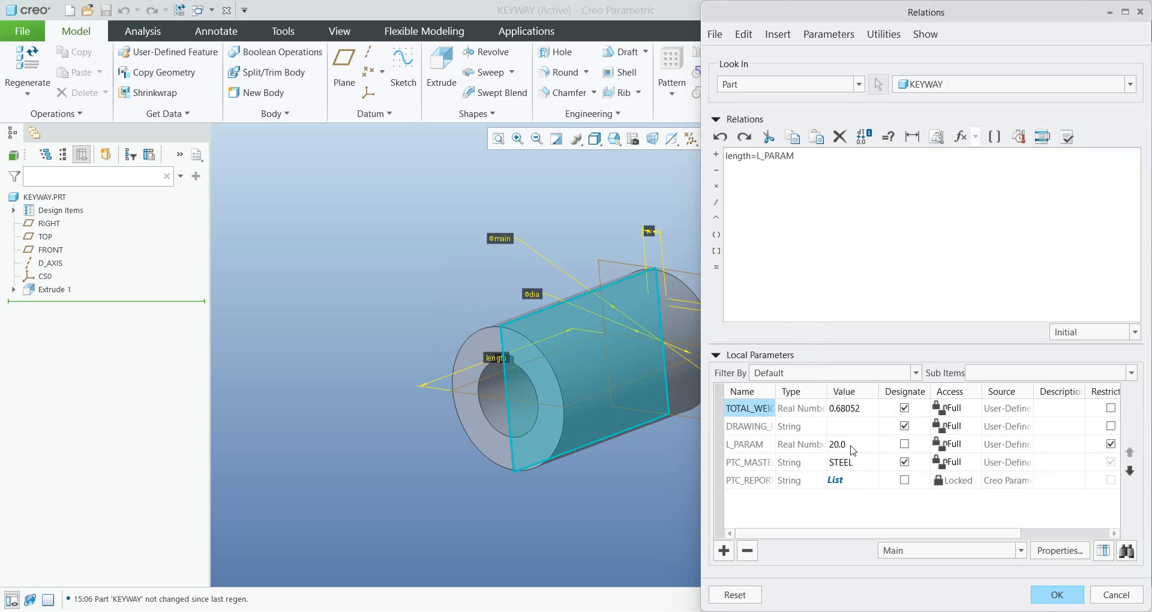
Step: Accept the relations, regenerate the part, and show the extrusion's dimensions
click(1057, 595)
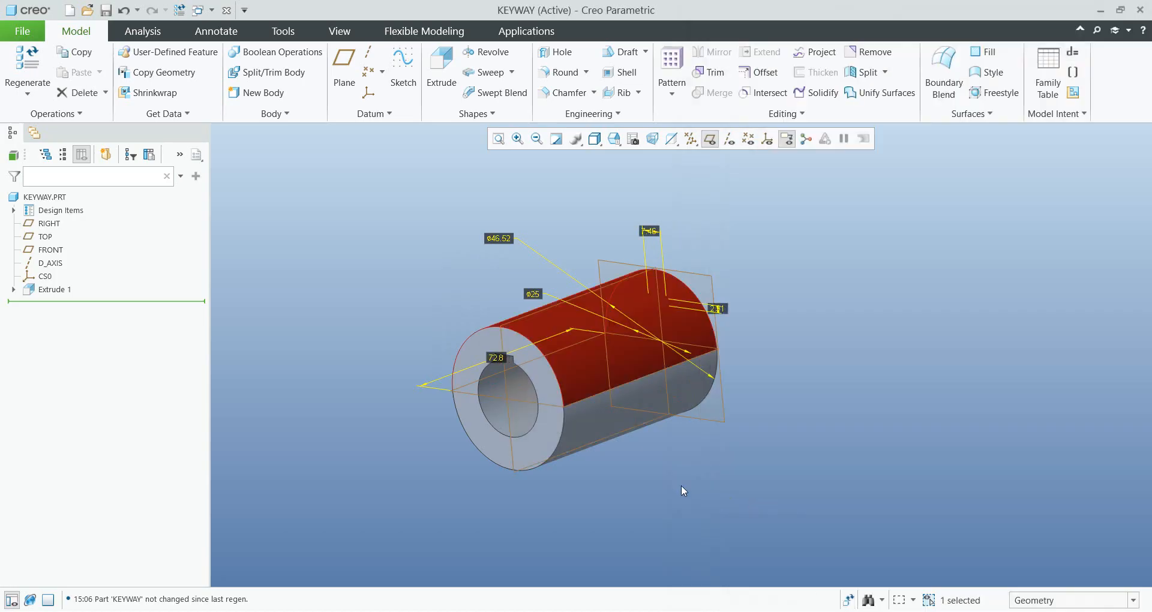
key(ctrl+g)
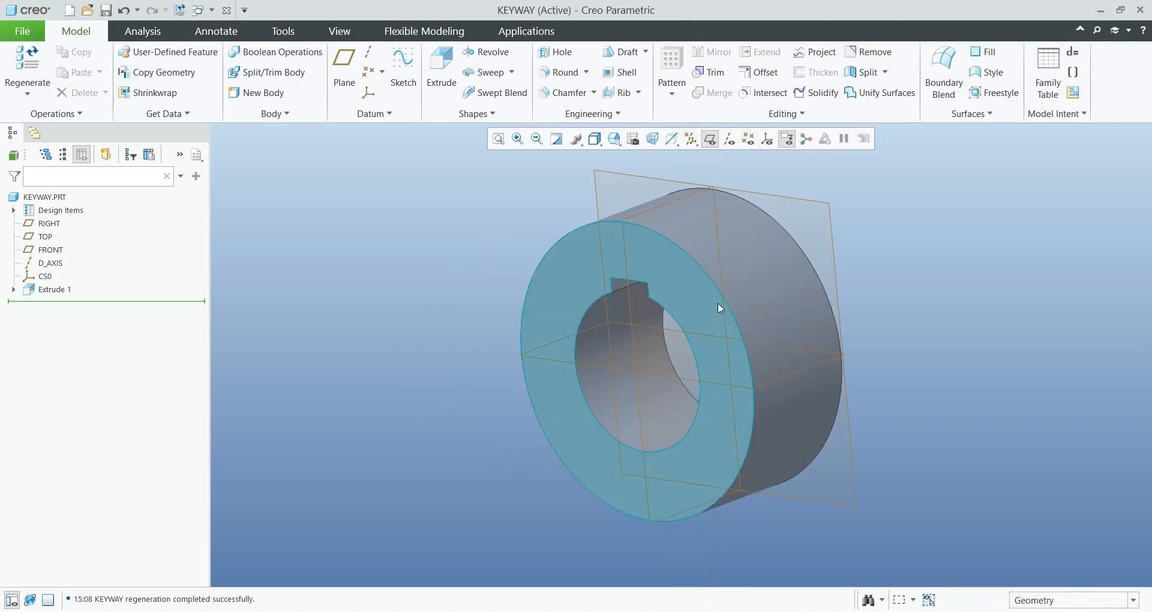
click(552, 384)
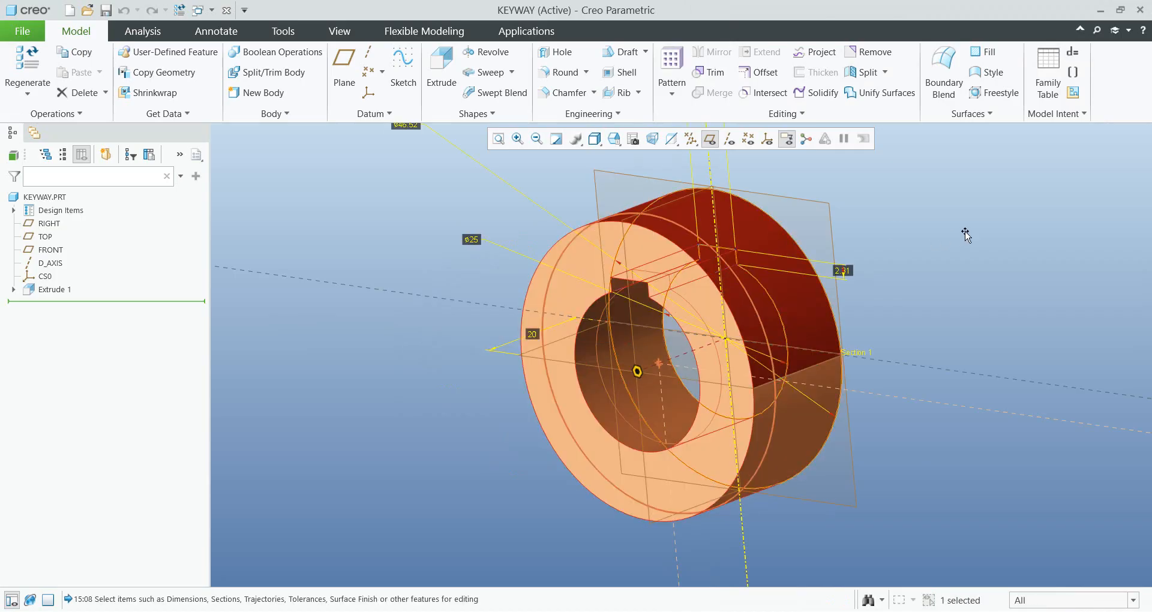
Step: Set the restricted L_PARAM parameter to 70 and apply the parameter change
click(1072, 73)
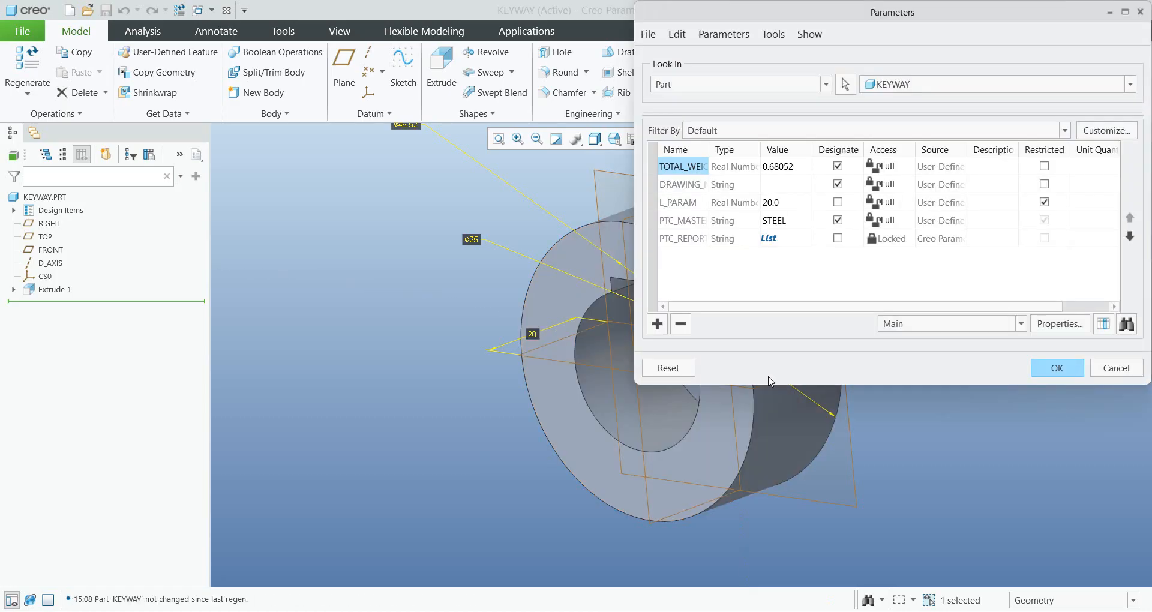
click(801, 207)
click(805, 202)
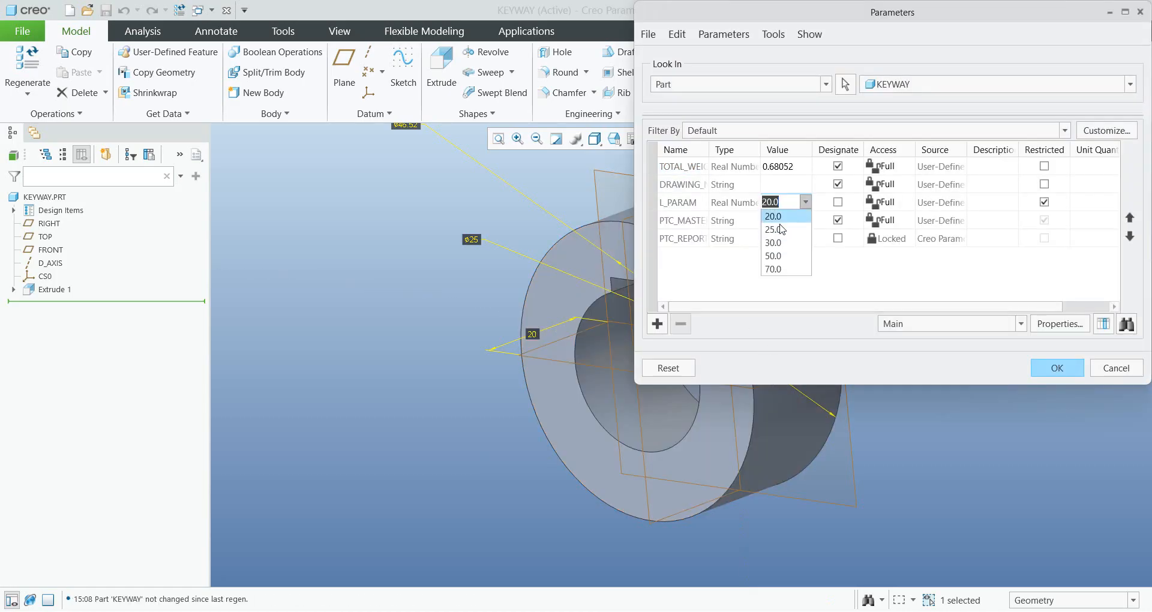
click(774, 269)
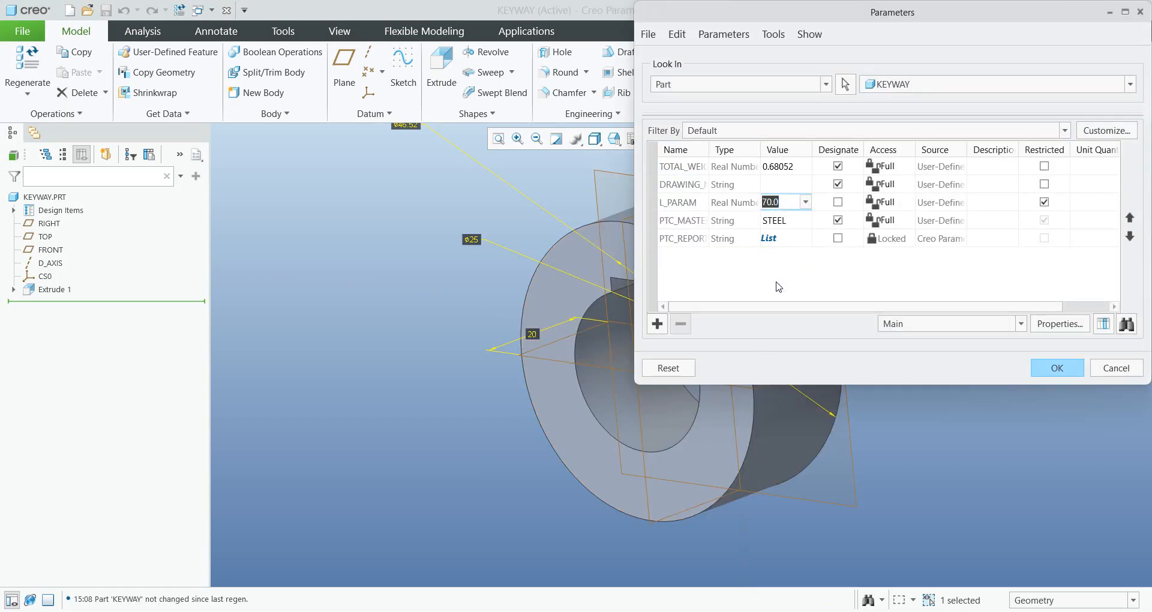
click(1047, 370)
Step: Regenerate the part with the new parameter value and check the extrusion's dimensions
click(965, 379)
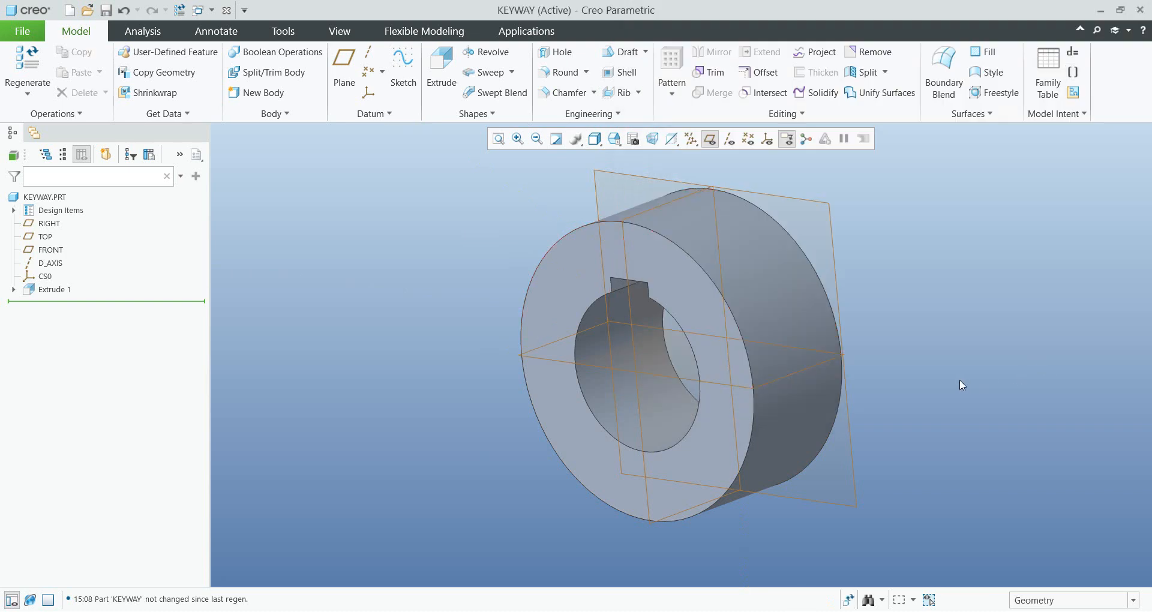
key(ctrl+g)
double_click(679, 294)
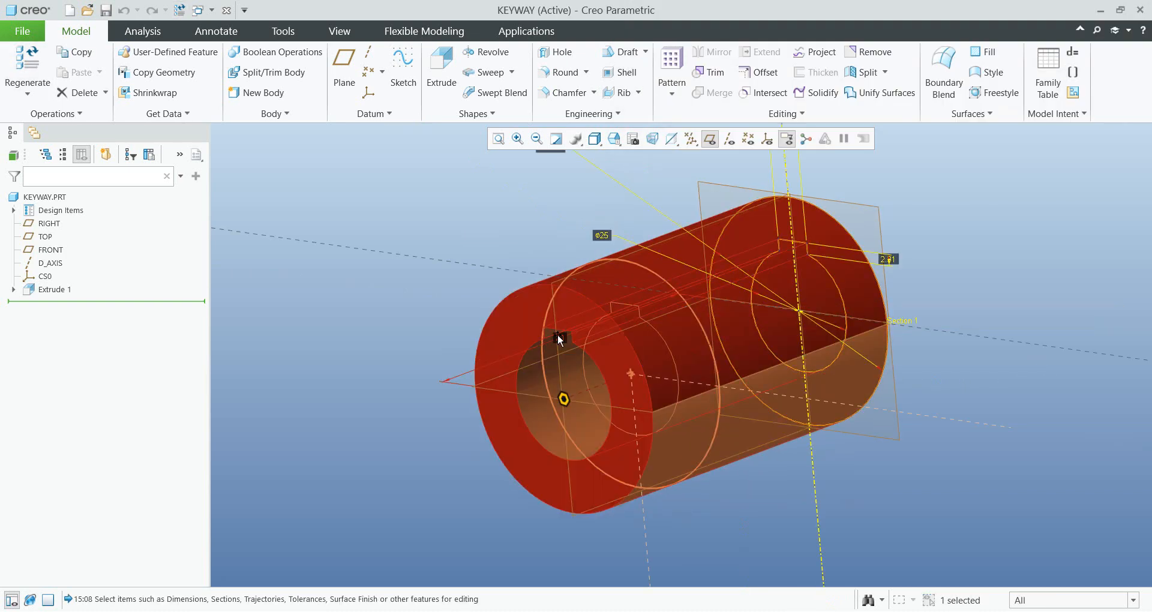
click(1026, 309)
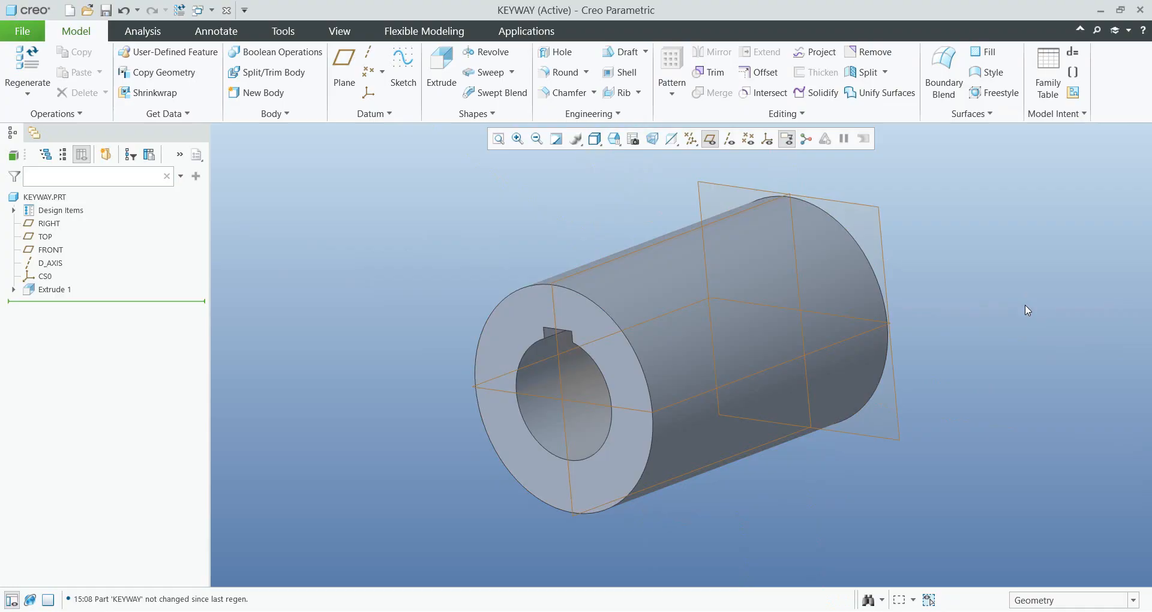
Step: Switch to Paint to consult the keyway and key size dimensions chart
shift+middle_drag(1013, 306, 881, 319)
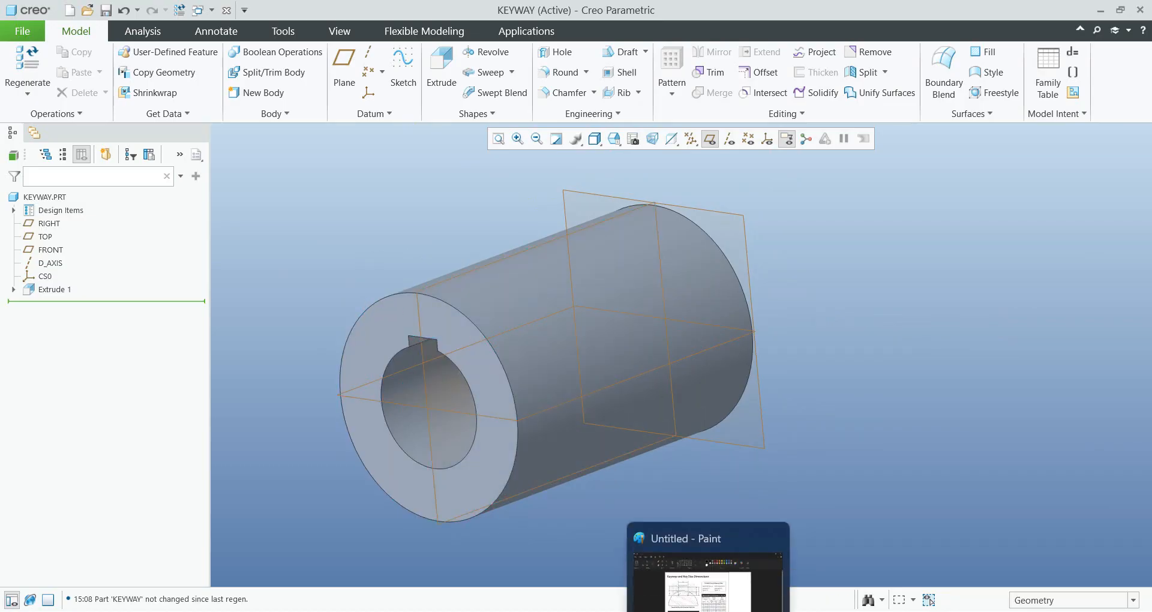
click(720, 576)
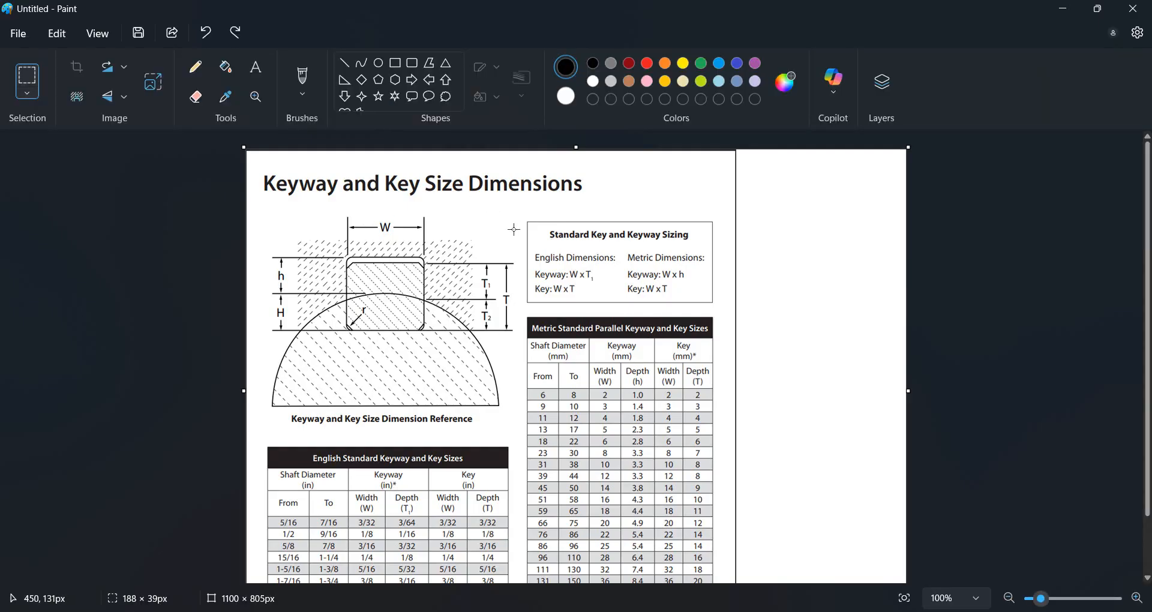
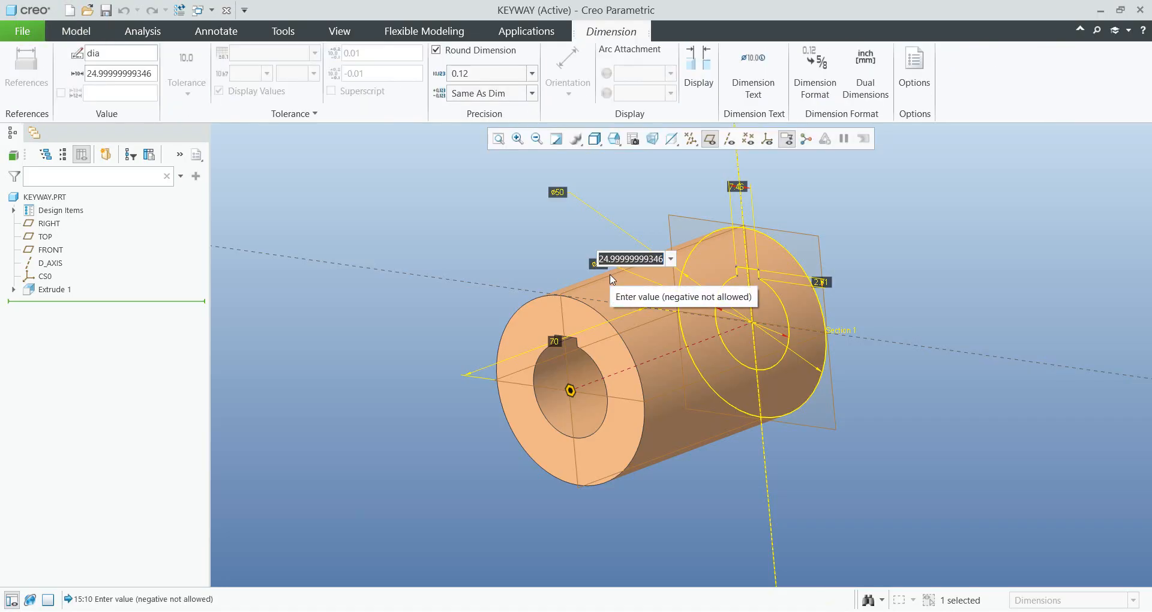
Step: Set the bore diameter dimension dia to 70 and check how the outer diameter follows it
text(70)
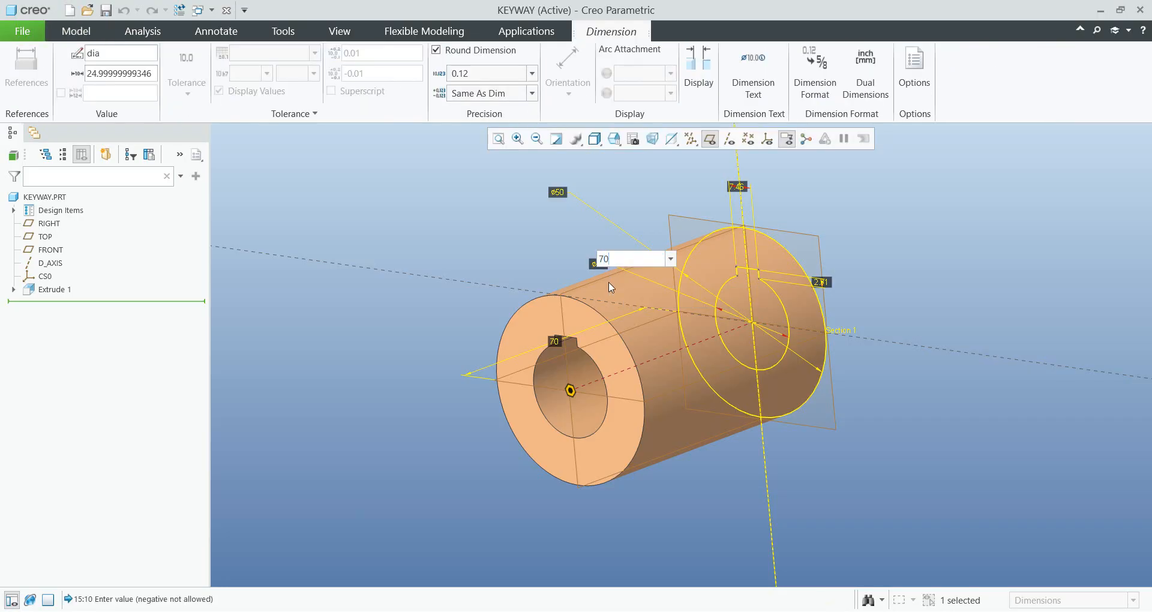
key(Return)
scroll(564, 328, up, 3)
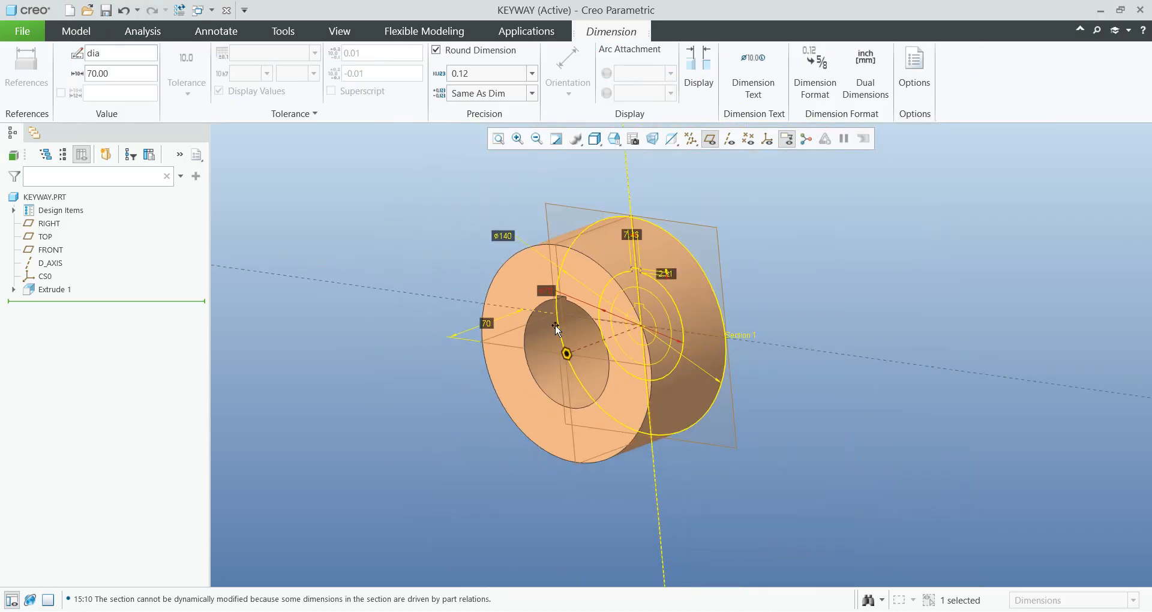
click(530, 272)
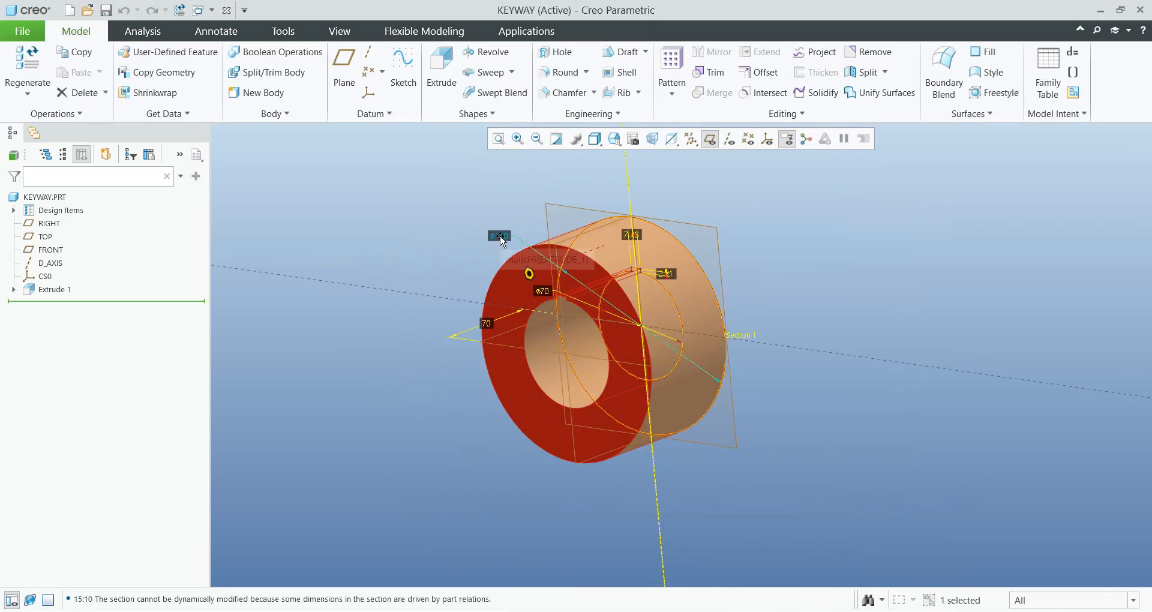
click(424, 241)
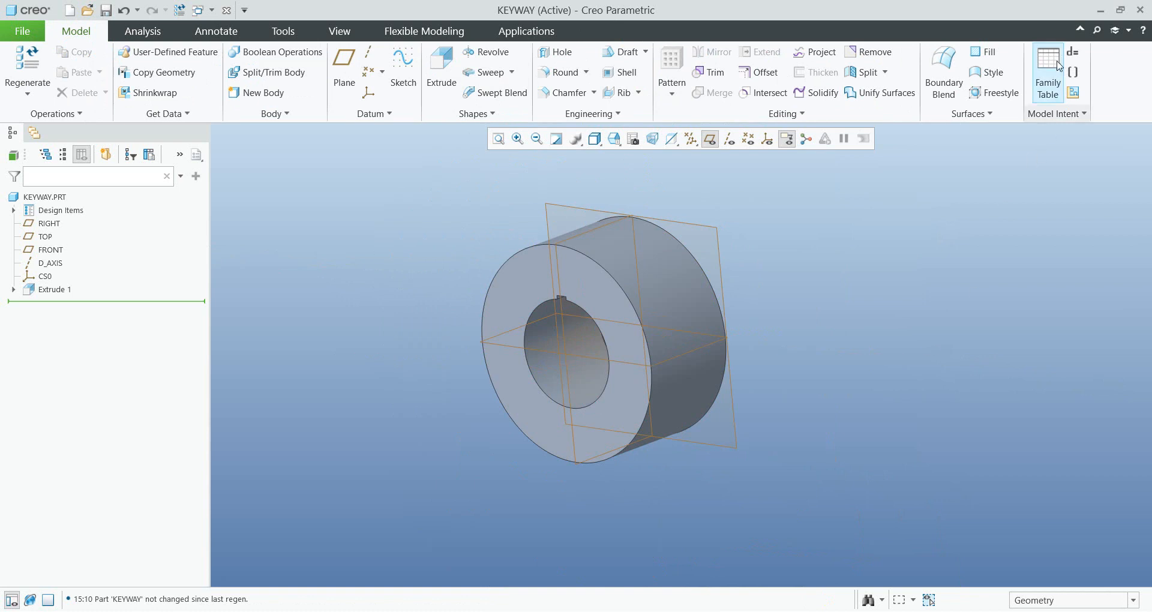
Step: Add a relation that sets w = 2 and h = 1 IF dia >= 6 & dia <= 8, then verify and accept it
click(1072, 52)
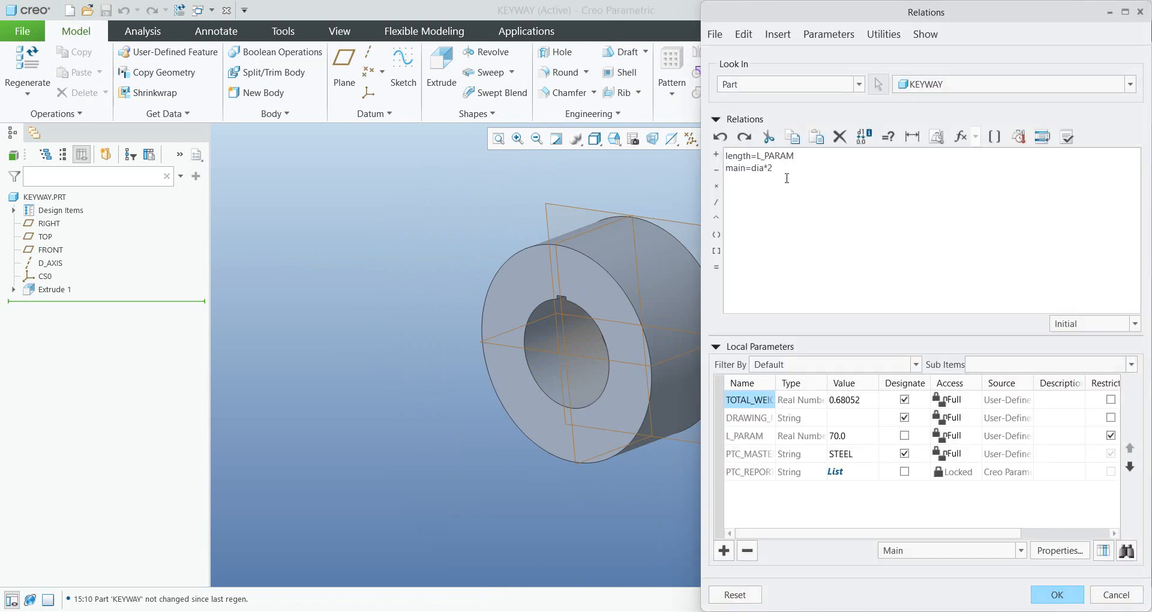
click(788, 172)
text(IF dia >= 6 & dia <= 8    w = 2    h = 1 ENDIF)
click(1066, 136)
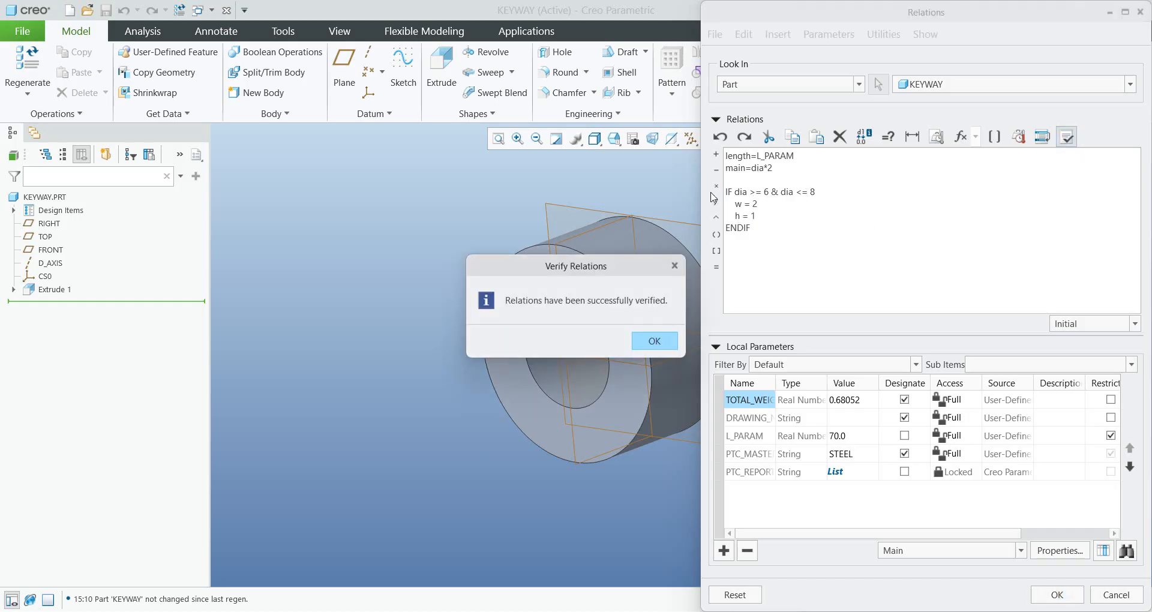
click(655, 340)
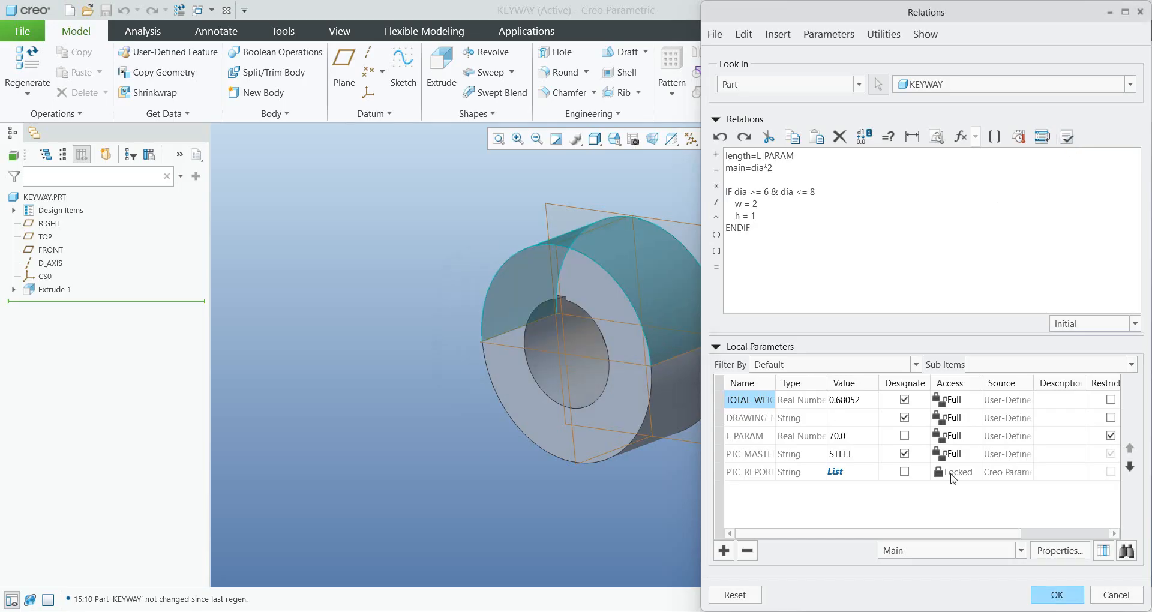
click(1056, 594)
Step: Set the bore diameter to 7 and regenerate the part
double_click(546, 369)
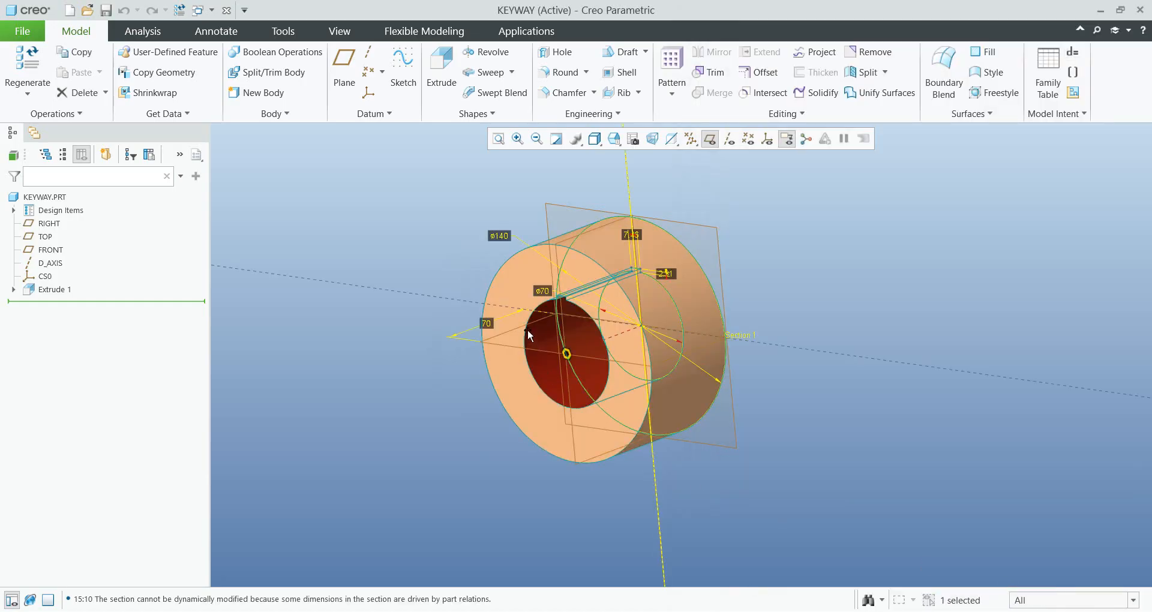
double_click(542, 292)
text(7)
key(Return)
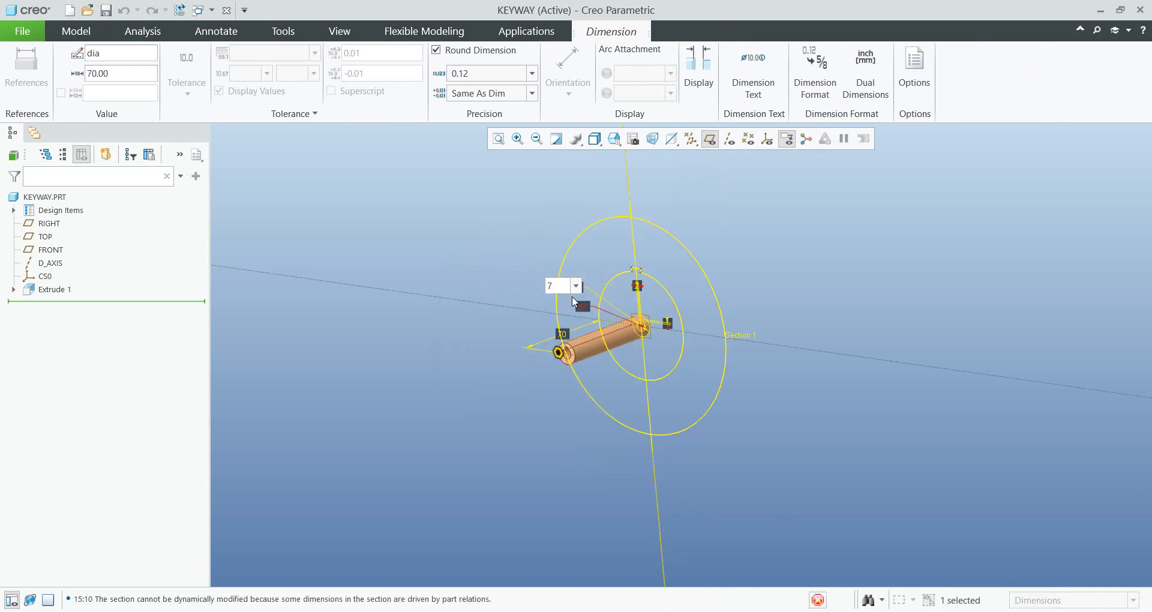
key(ctrl+g)
Step: Examine the keyway and the extrusion's dimensions, then switch to Paint to consult the keyway size chart
scroll(566, 360, down, 8)
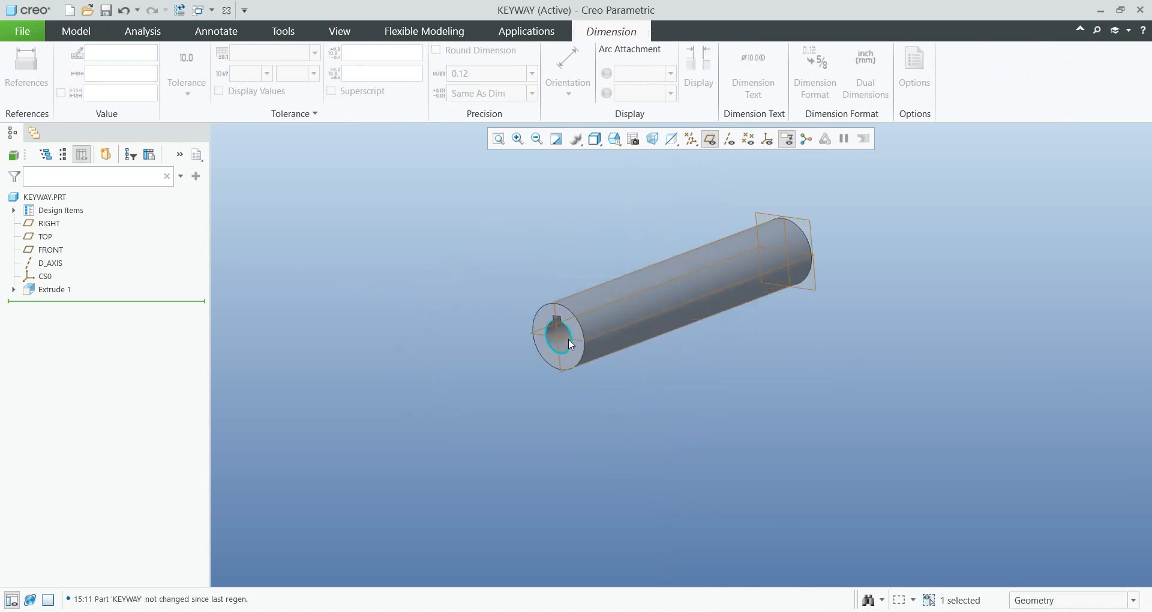
middle_drag(561, 307, 545, 310)
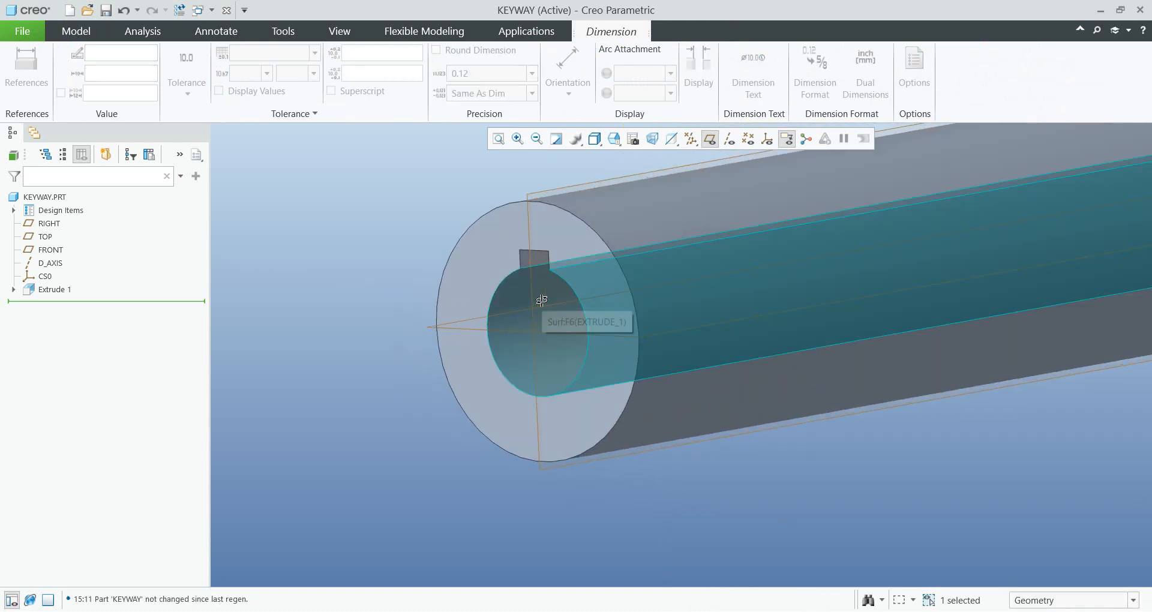
double_click(510, 293)
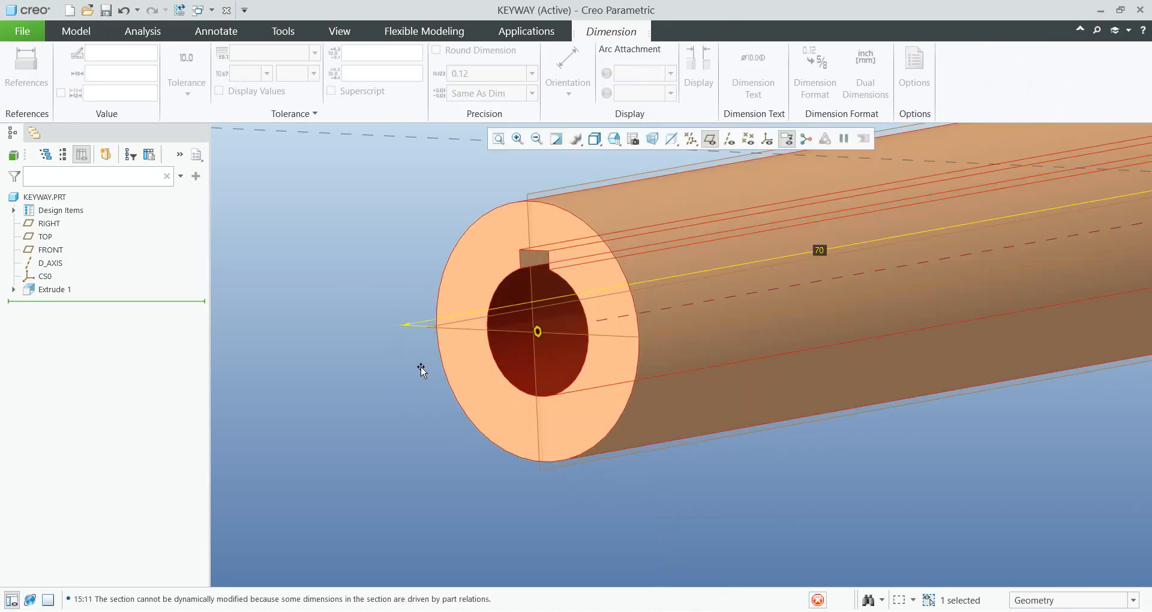
scroll(419, 365, up, 5)
shift+middle_drag(559, 406, 559, 409)
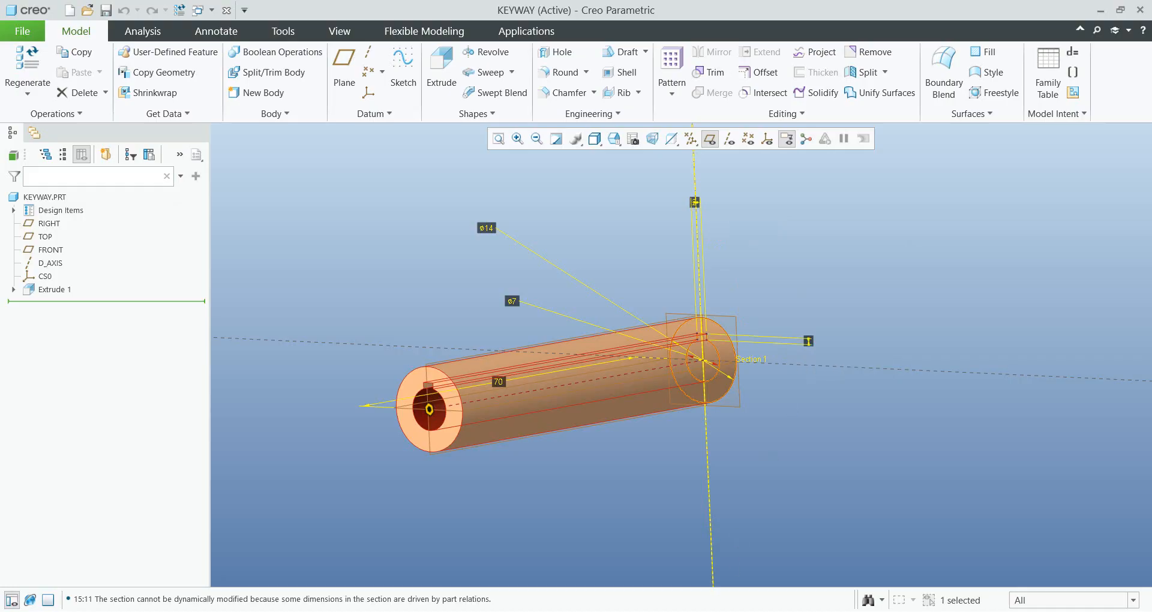
click(709, 611)
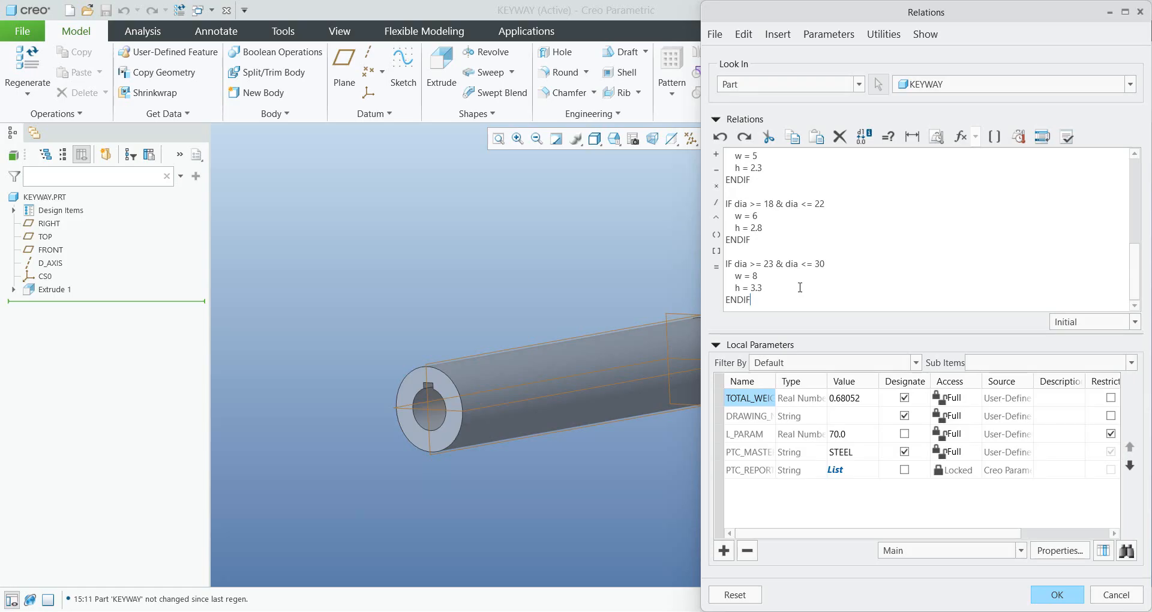
Step: Review the IF blocks that set w and h for bore diameters from 6 up to 30 and accept the relations
scroll(800, 281, up, 6)
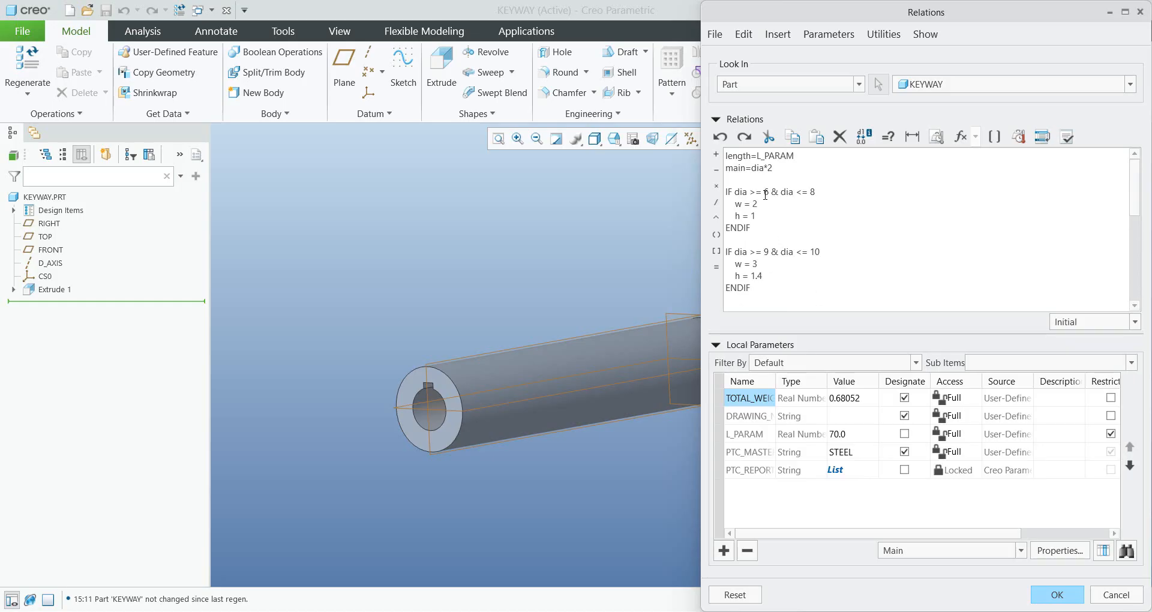
scroll(800, 228, down, 6)
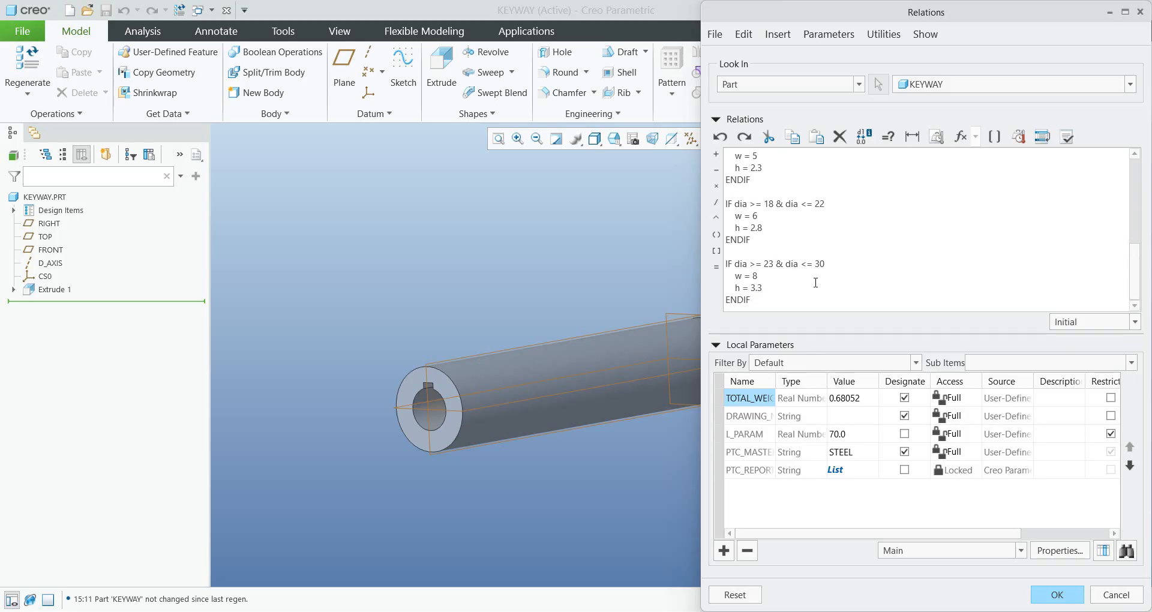
click(823, 266)
click(1060, 597)
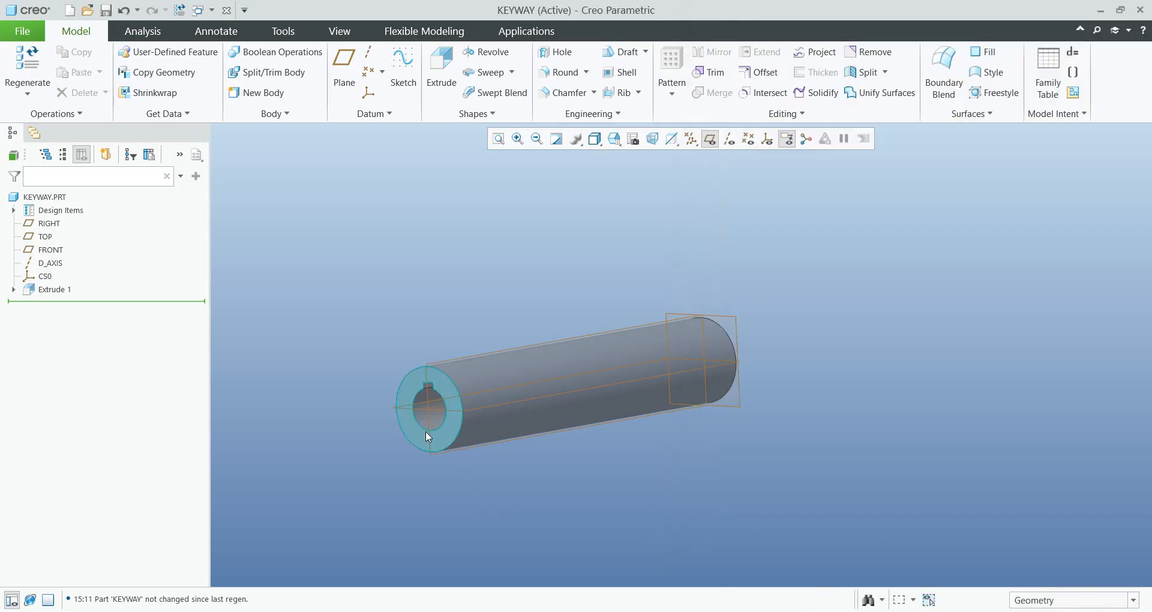
Step: Set the bore diameter to 21 and regenerate the part
double_click(434, 416)
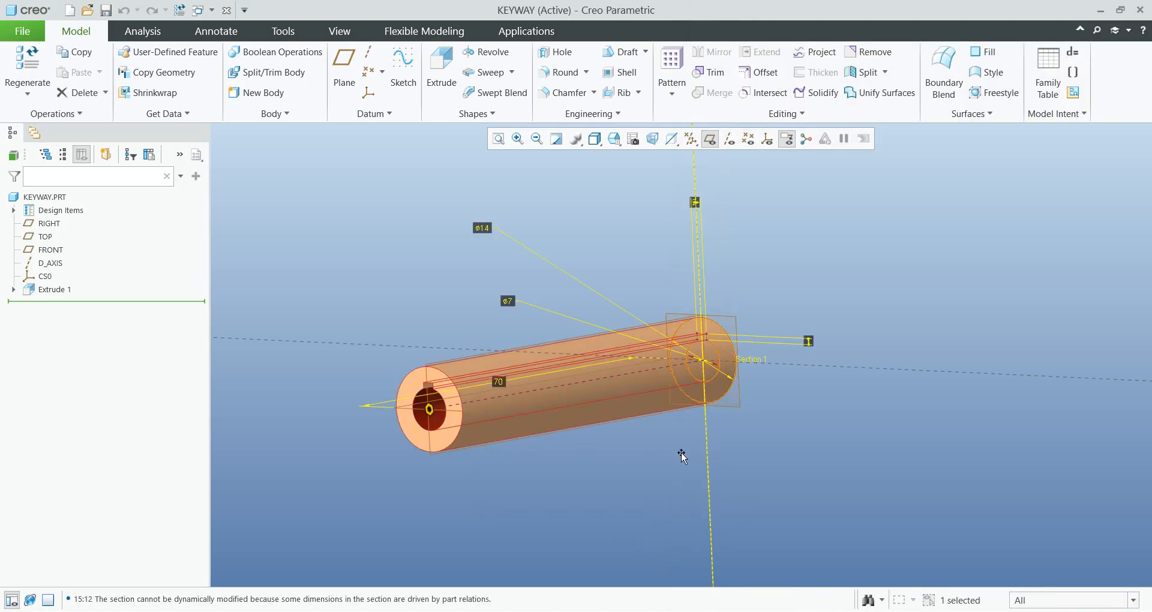
double_click(509, 302)
text(21)
key(Return)
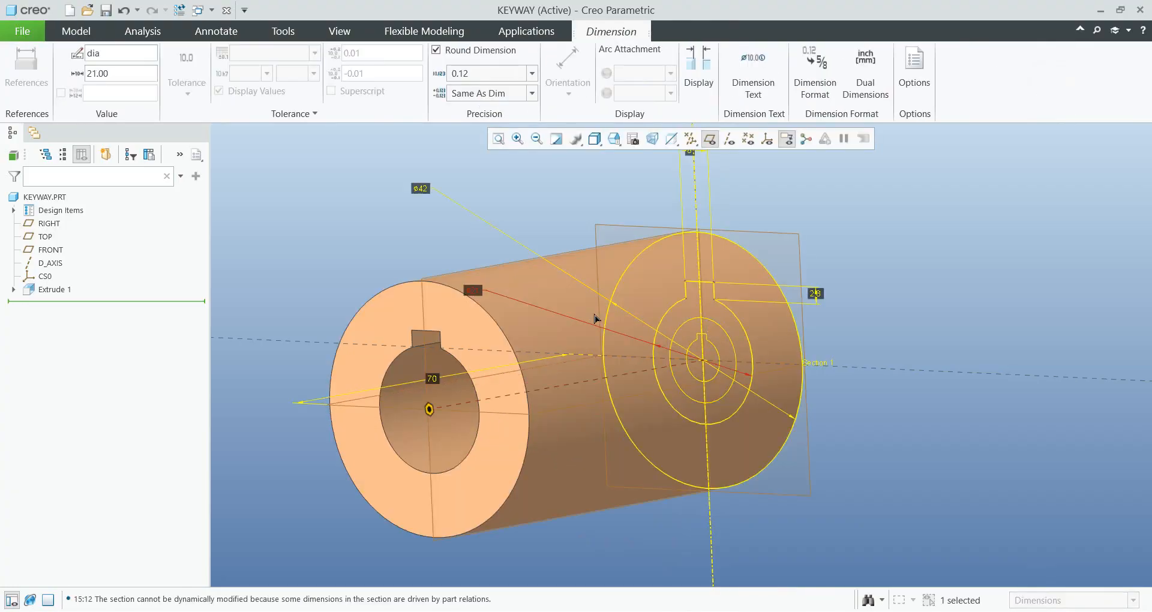
key(ctrl+g)
click(359, 180)
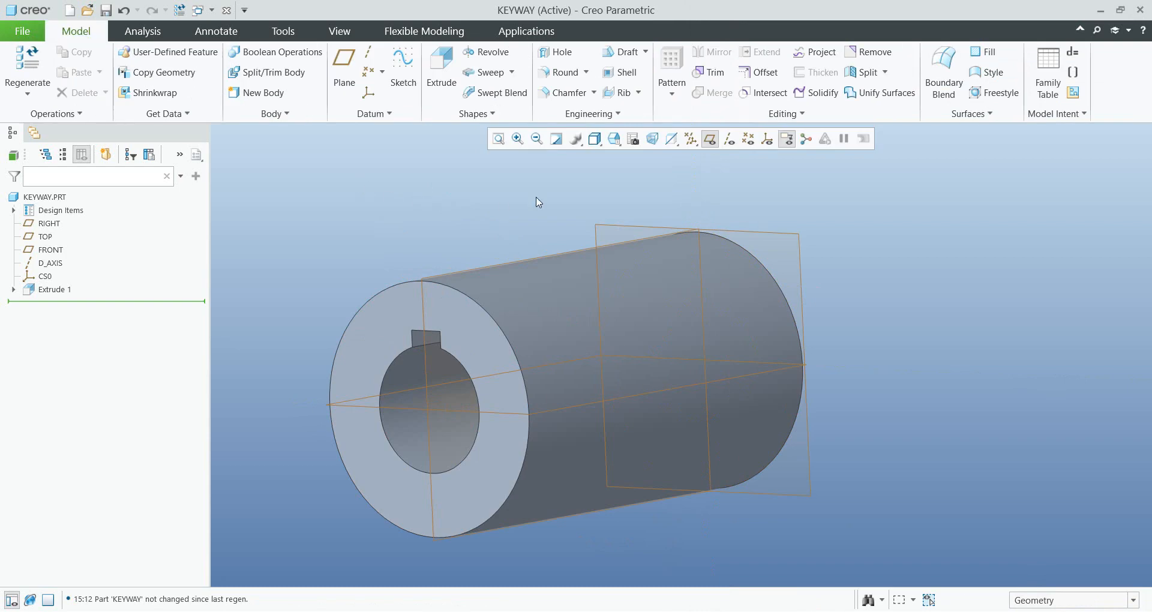
Step: Hide the datum planes and show the extrusion's dimensions
click(710, 139)
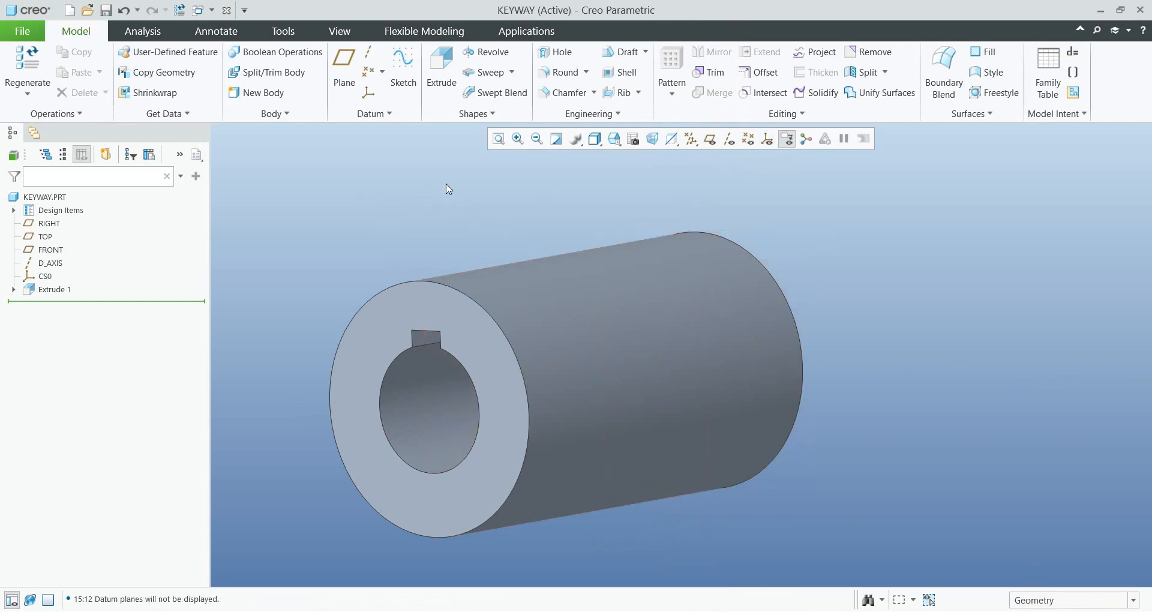
double_click(422, 404)
scroll(586, 407, up, 2)
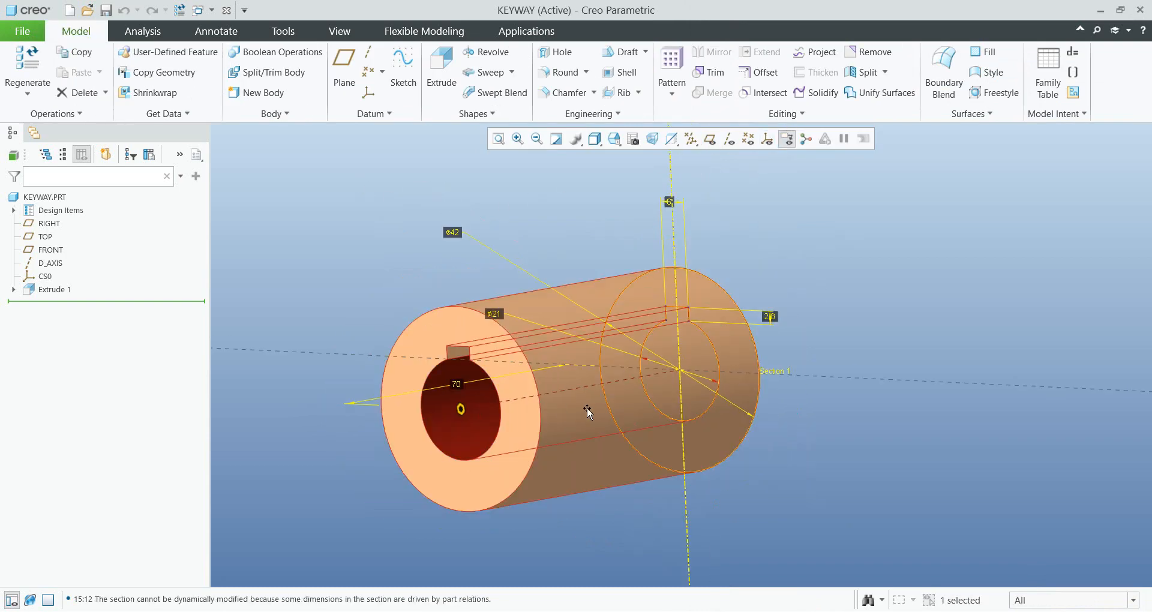
shift+middle_drag(557, 408, 545, 415)
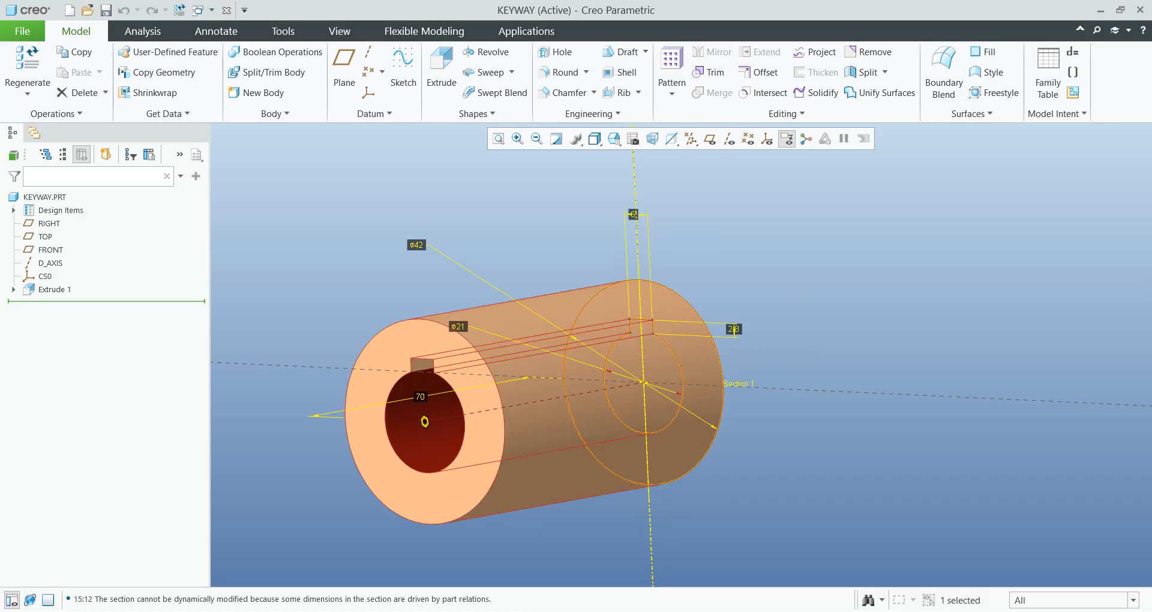
Step: Compare the keyway width and depth with the metric size table in Paint, then return to Creo Parametric
mouse_move(708, 611)
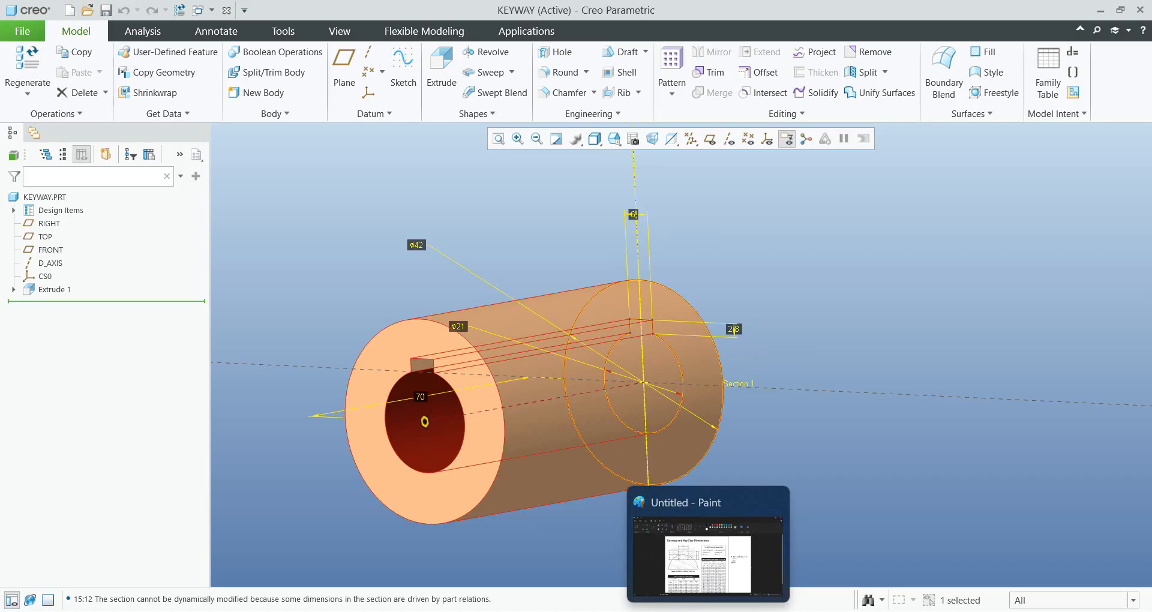
click(708, 555)
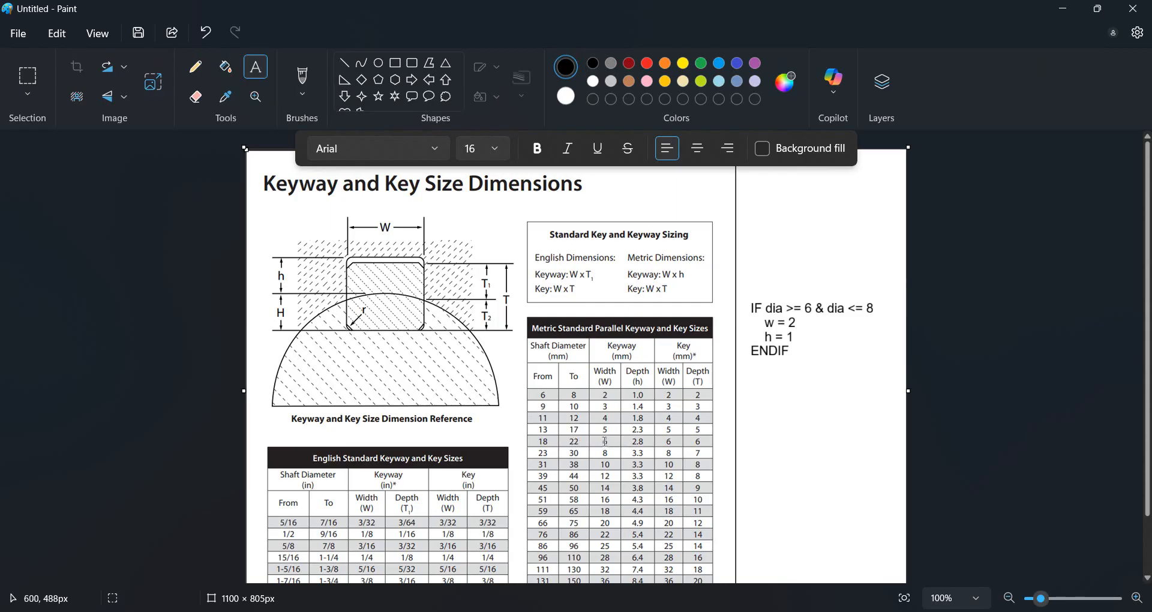
drag(601, 440, 613, 458)
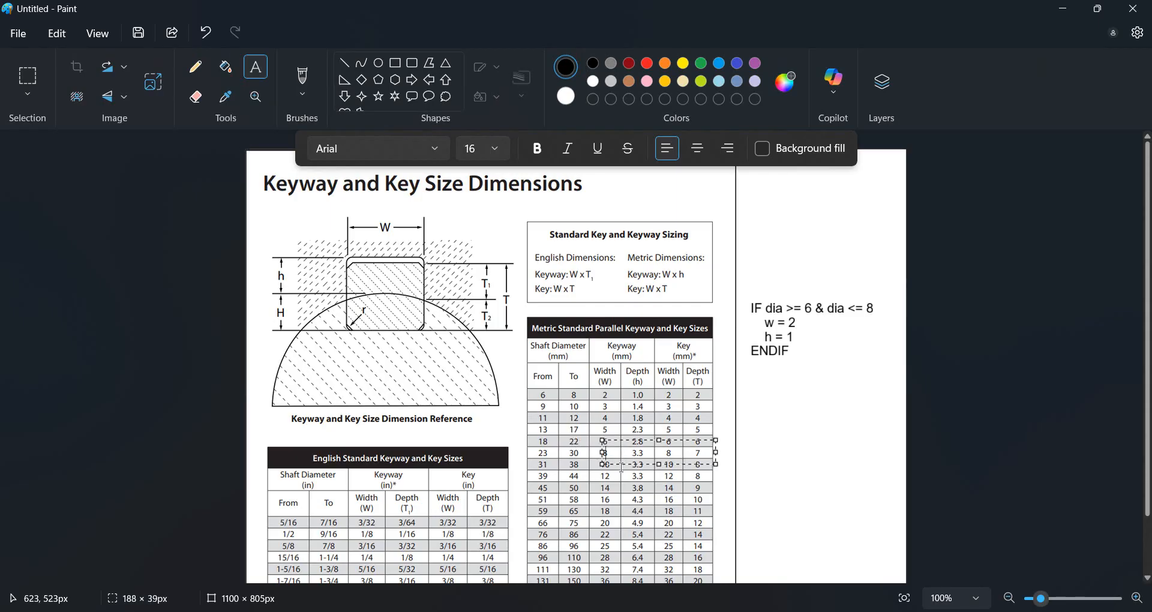
click(622, 480)
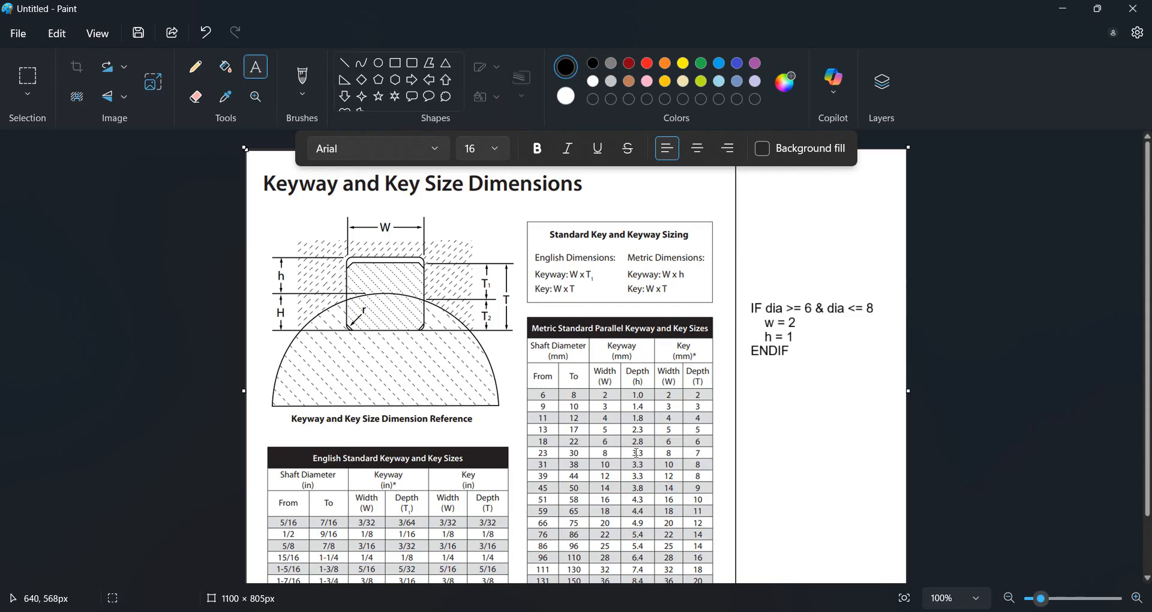
click(1062, 9)
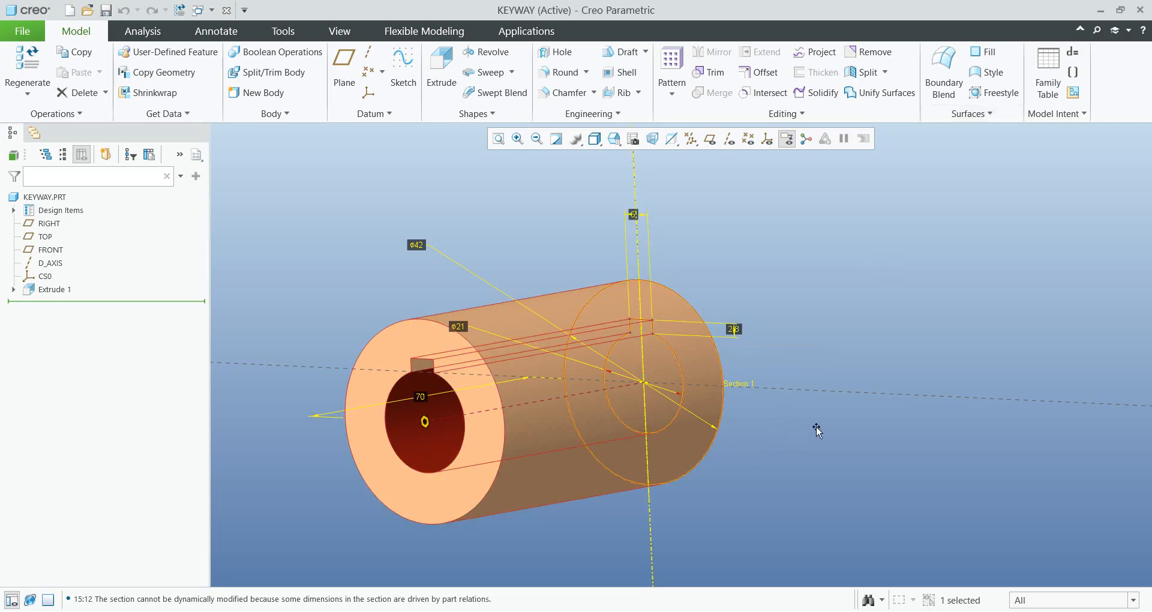
Step: Clear the dimension display, open the part's parameters and bring up the value choices of L_PARAM
click(838, 441)
scroll(808, 412, up, 2)
shift+middle_drag(749, 387, 725, 362)
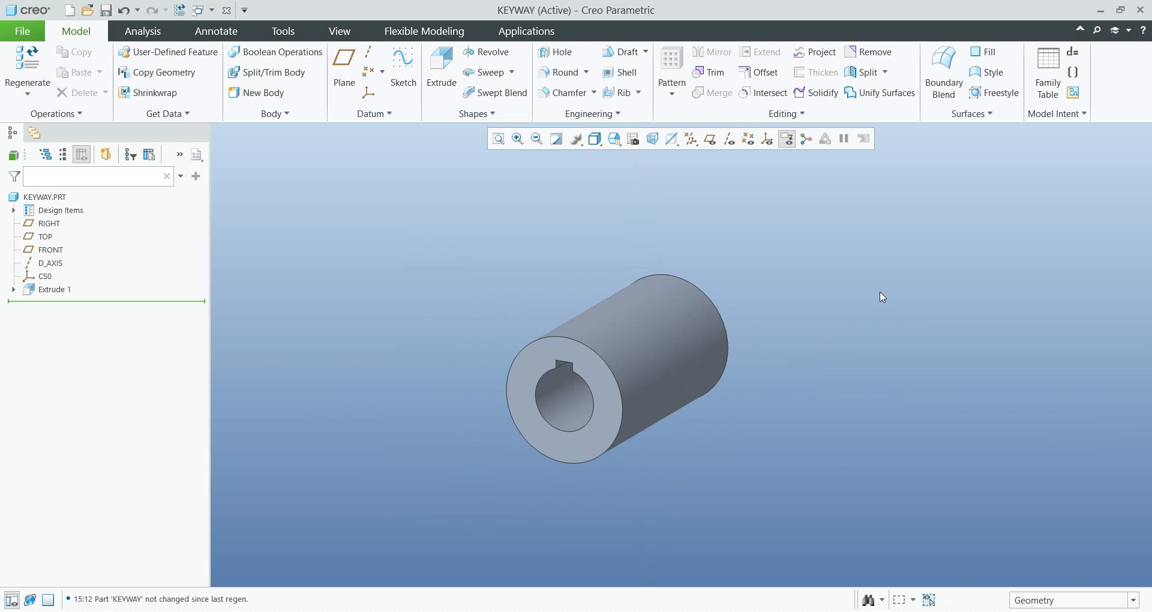
click(1075, 72)
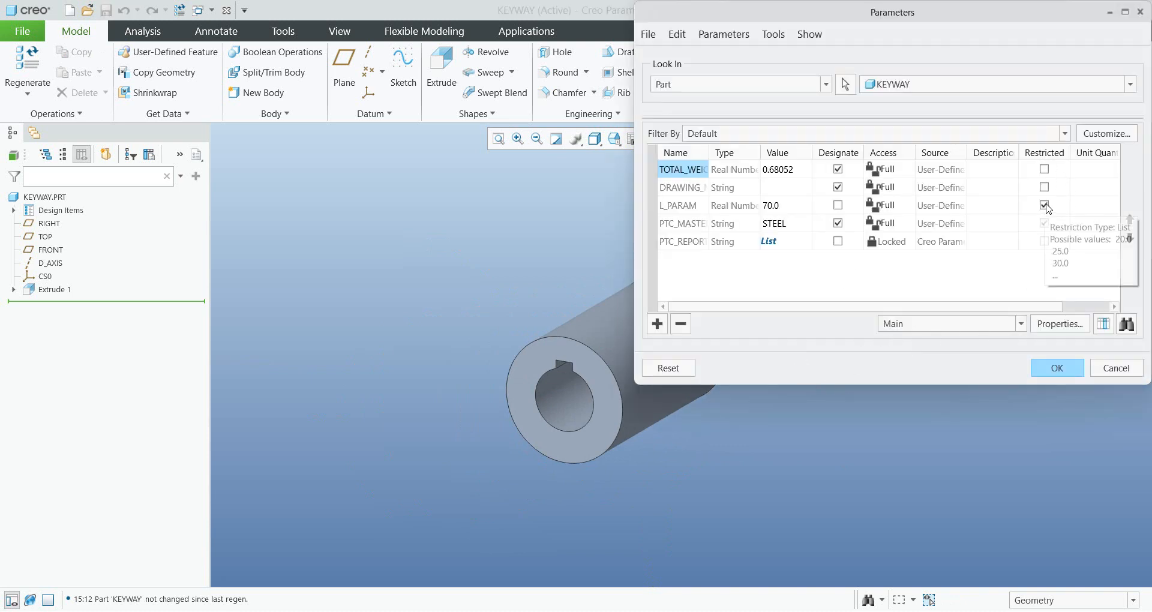
click(806, 210)
click(805, 205)
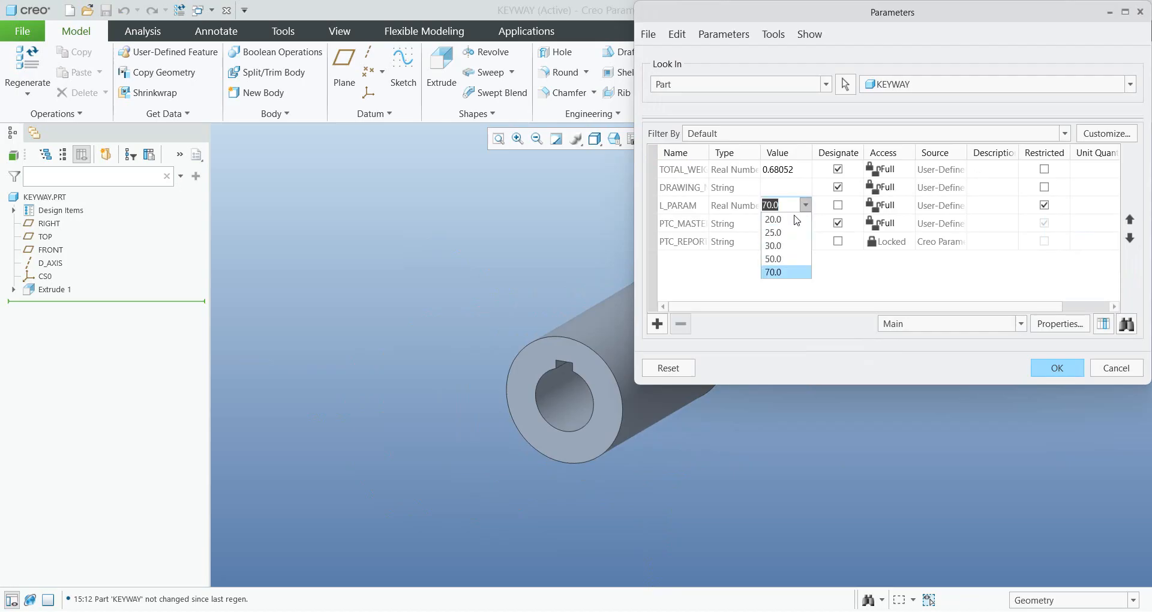